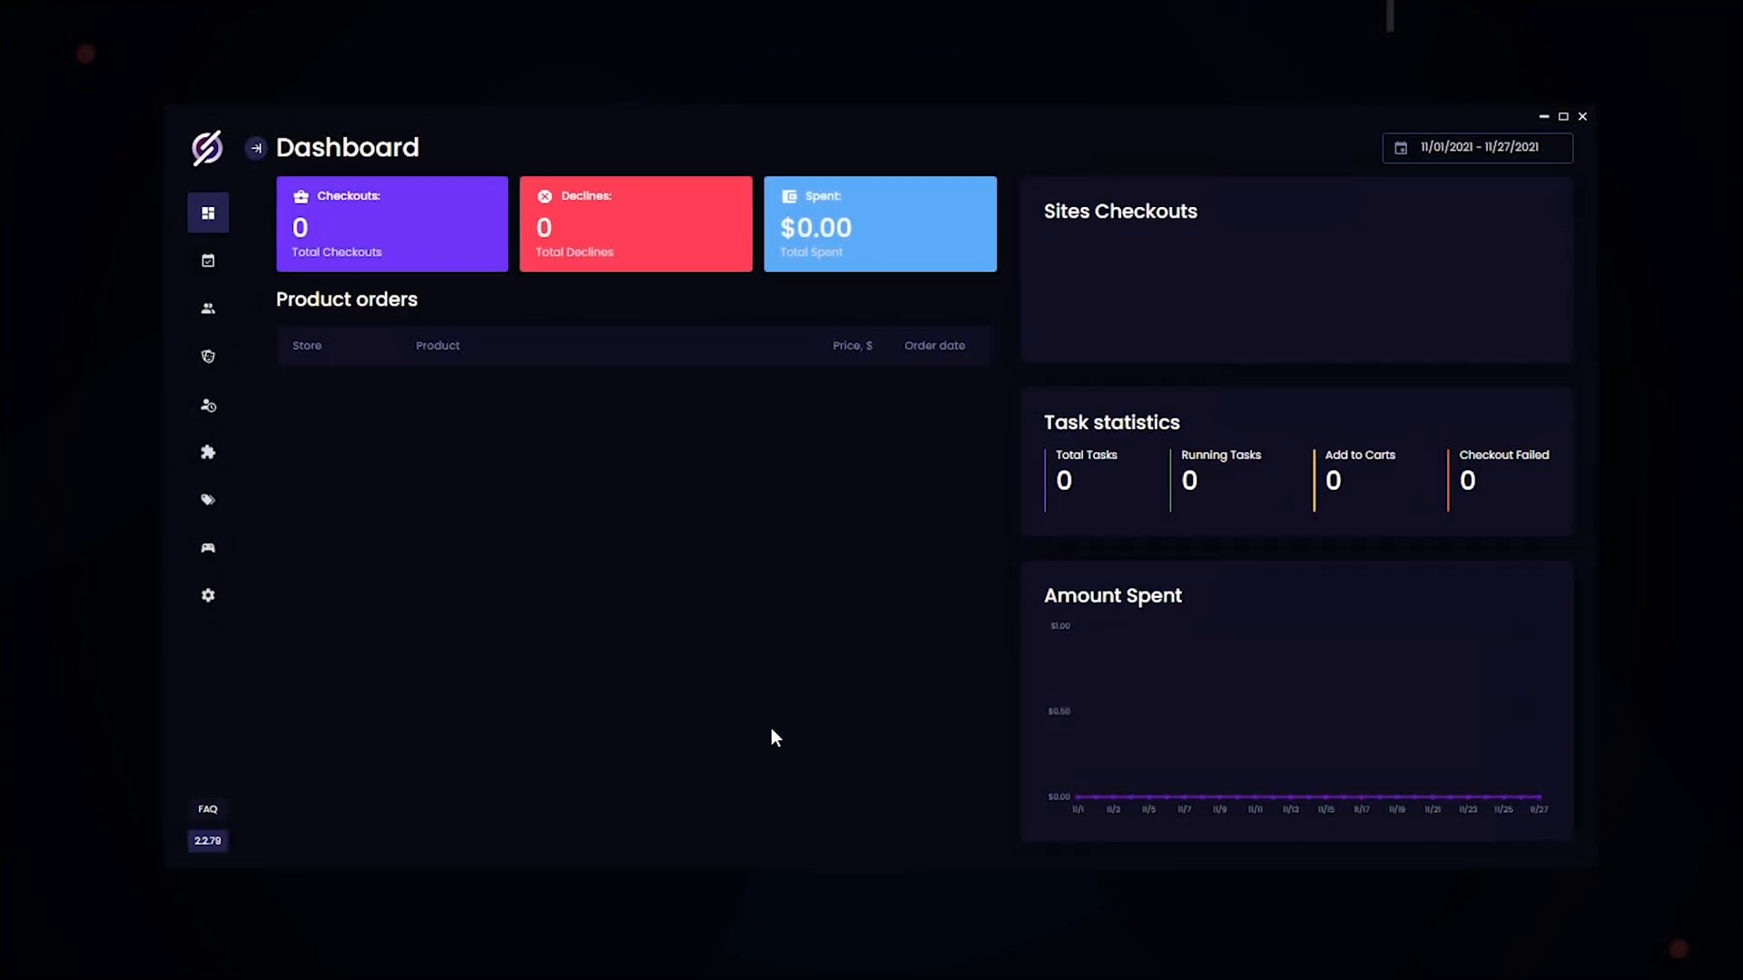
Step: Go to the Retailers page, where Amazon's sessions list is shown empty
{"action": "left_click", "coordinate": [207, 404]}
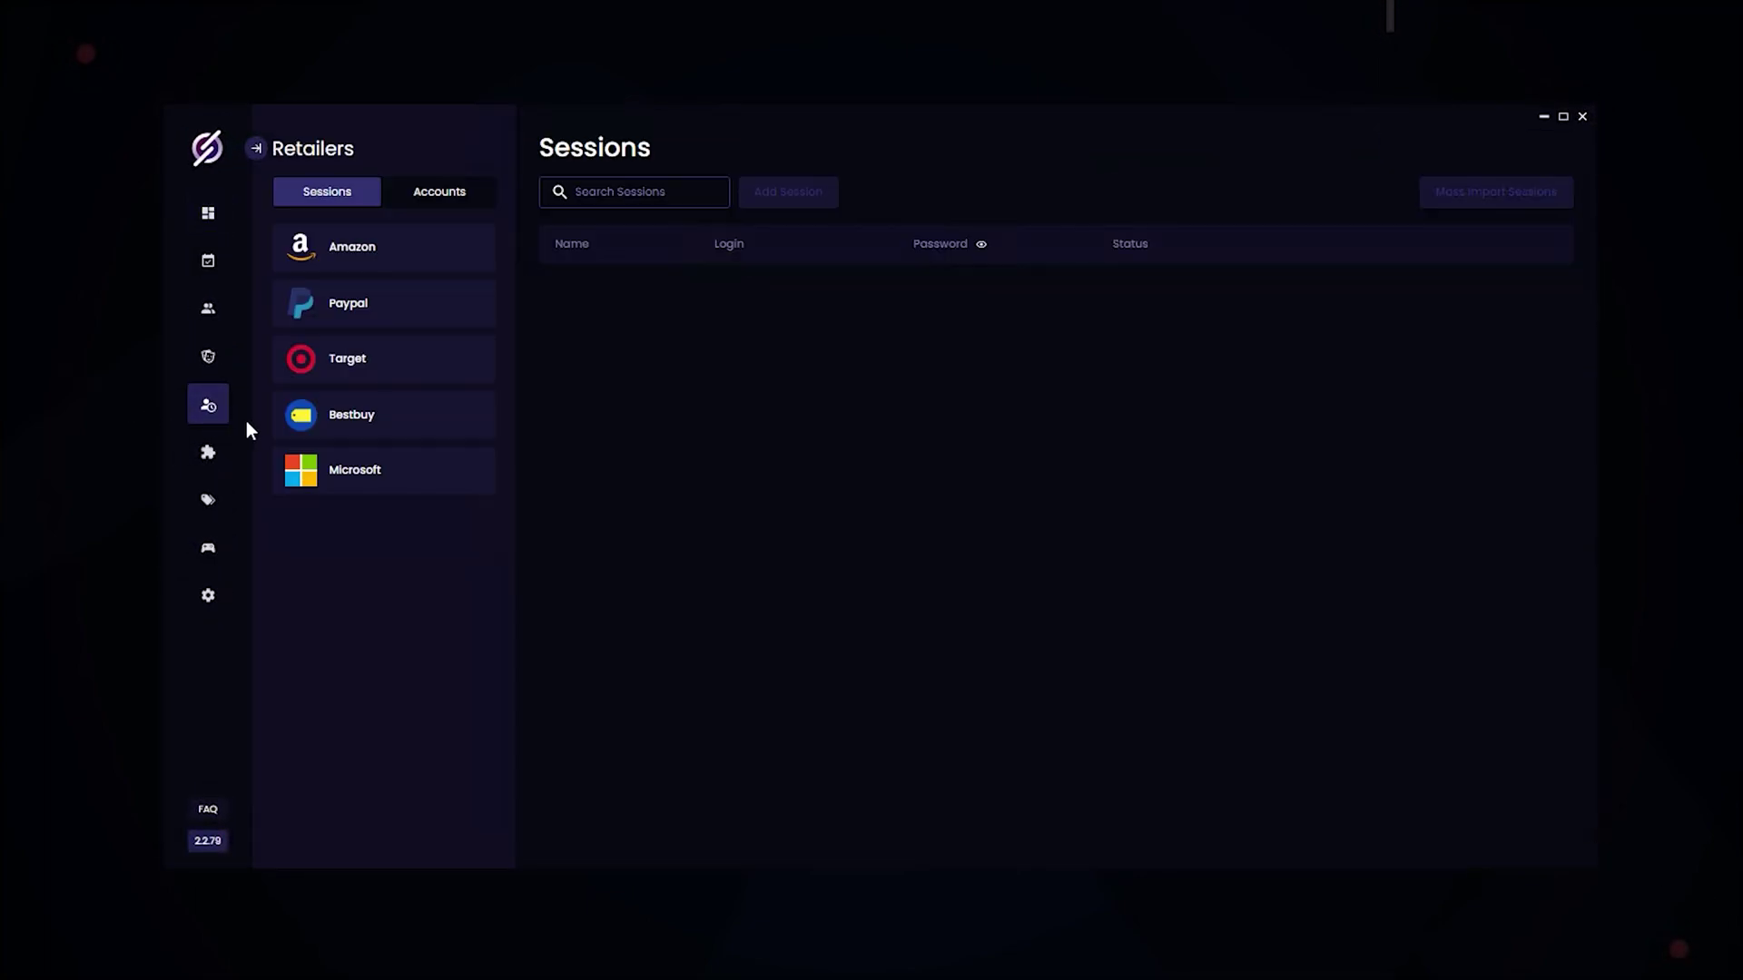
Step: Show the Amazon sessions, then look at Mass Import and Add Session and cancel both
{"action": "left_click", "coordinate": [391, 252]}
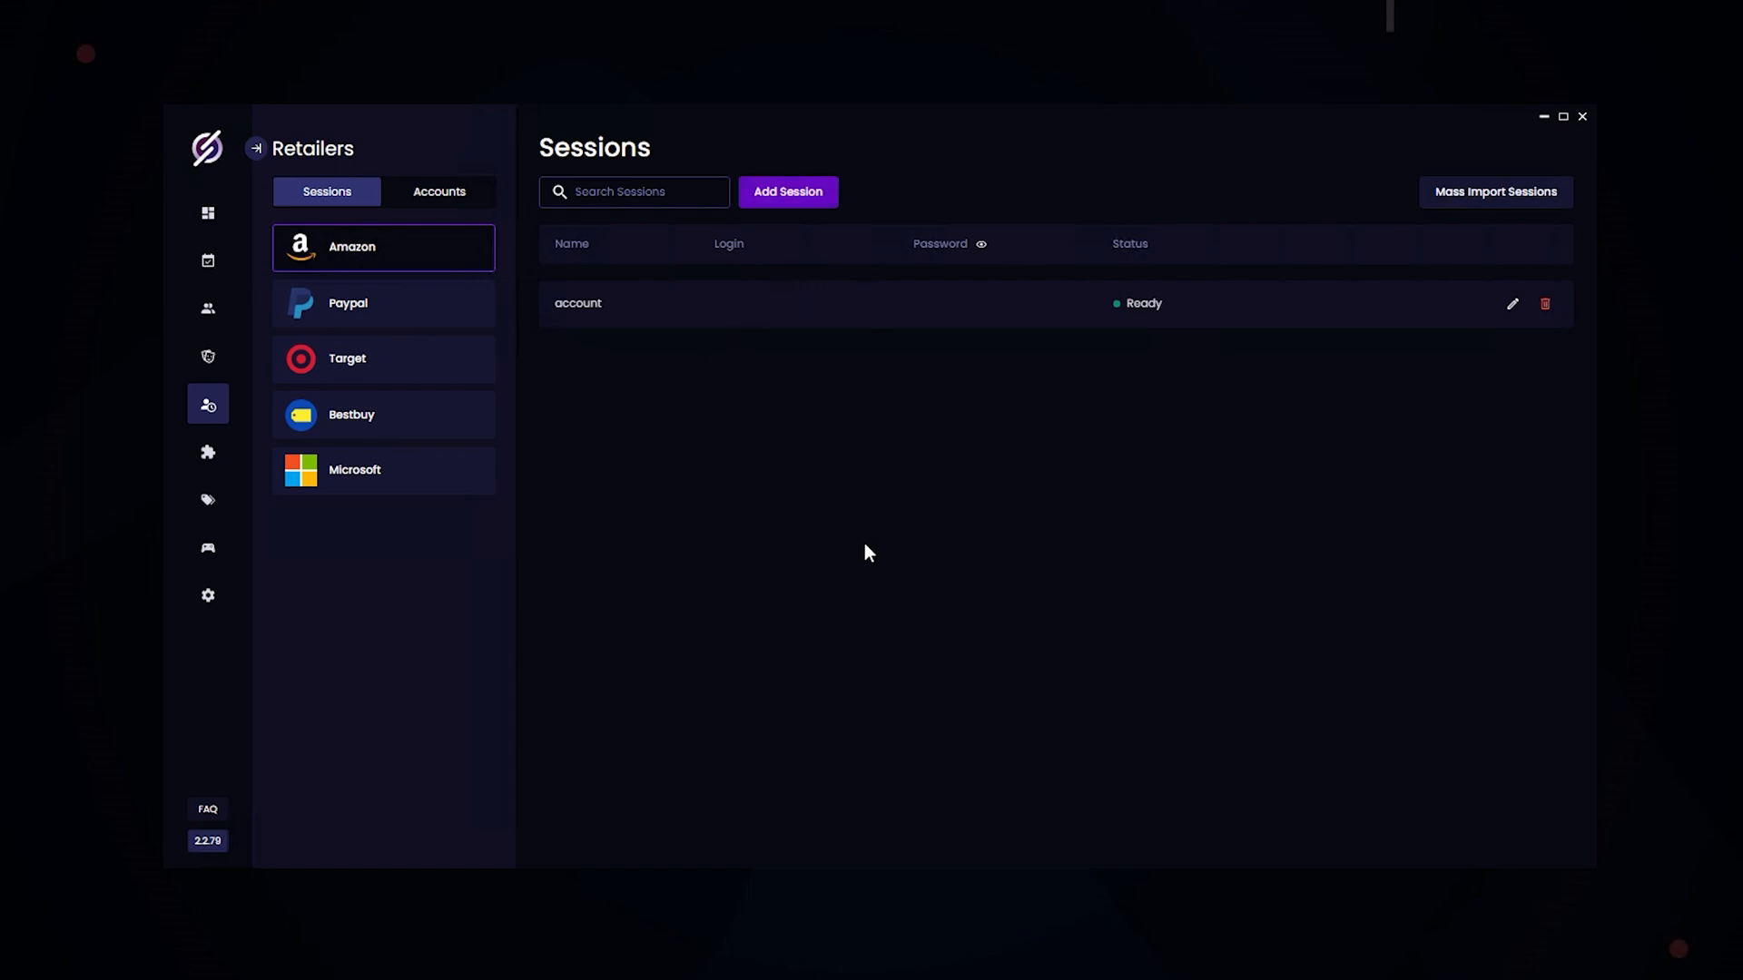
{"action": "left_click", "coordinate": [1495, 192]}
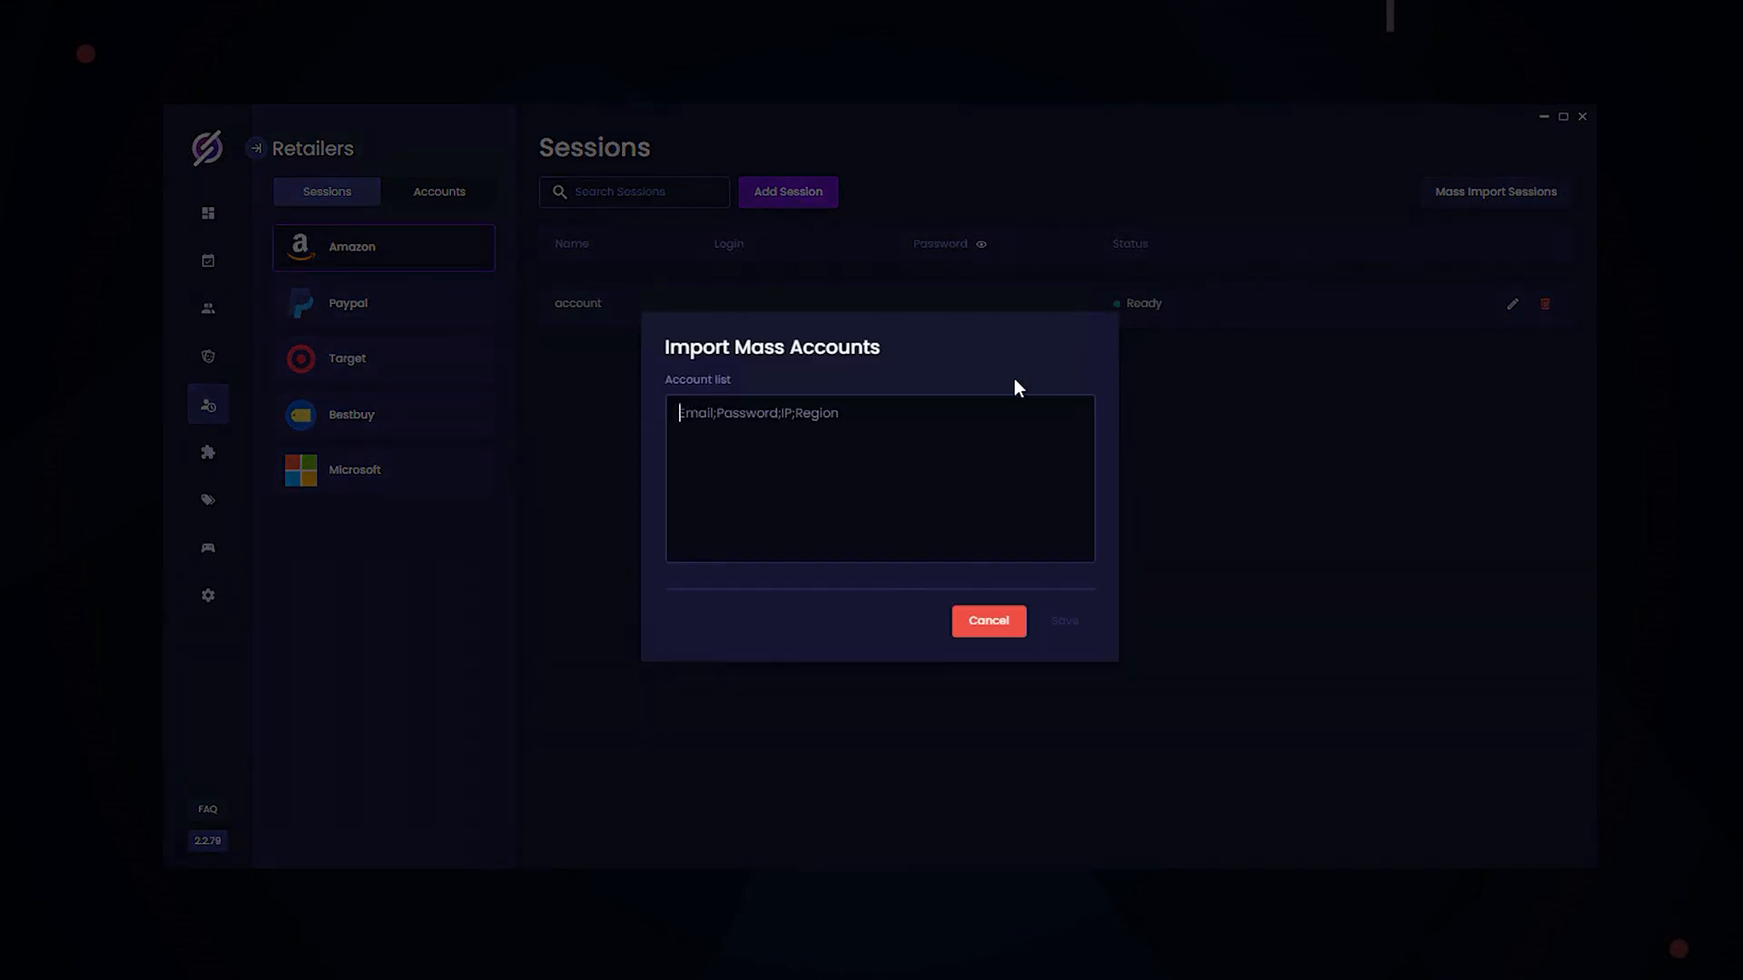
{"action": "left_click", "coordinate": [989, 621]}
{"action": "left_click", "coordinate": [799, 206]}
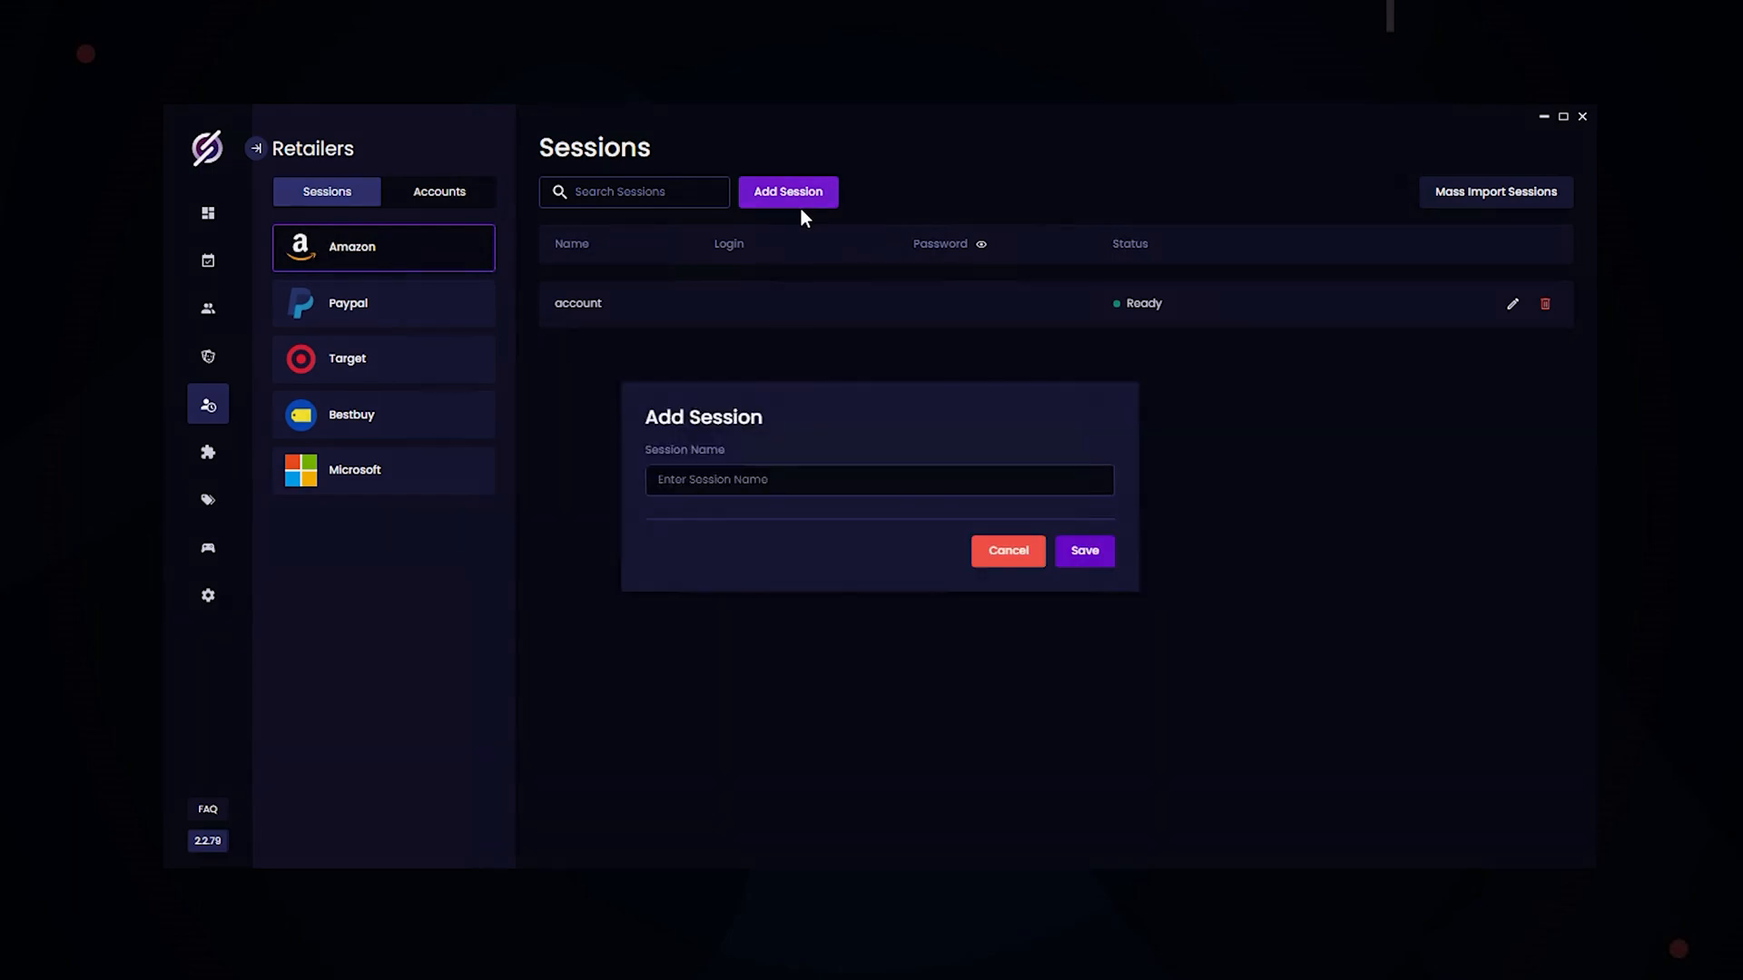
{"action": "left_click", "coordinate": [772, 485]}
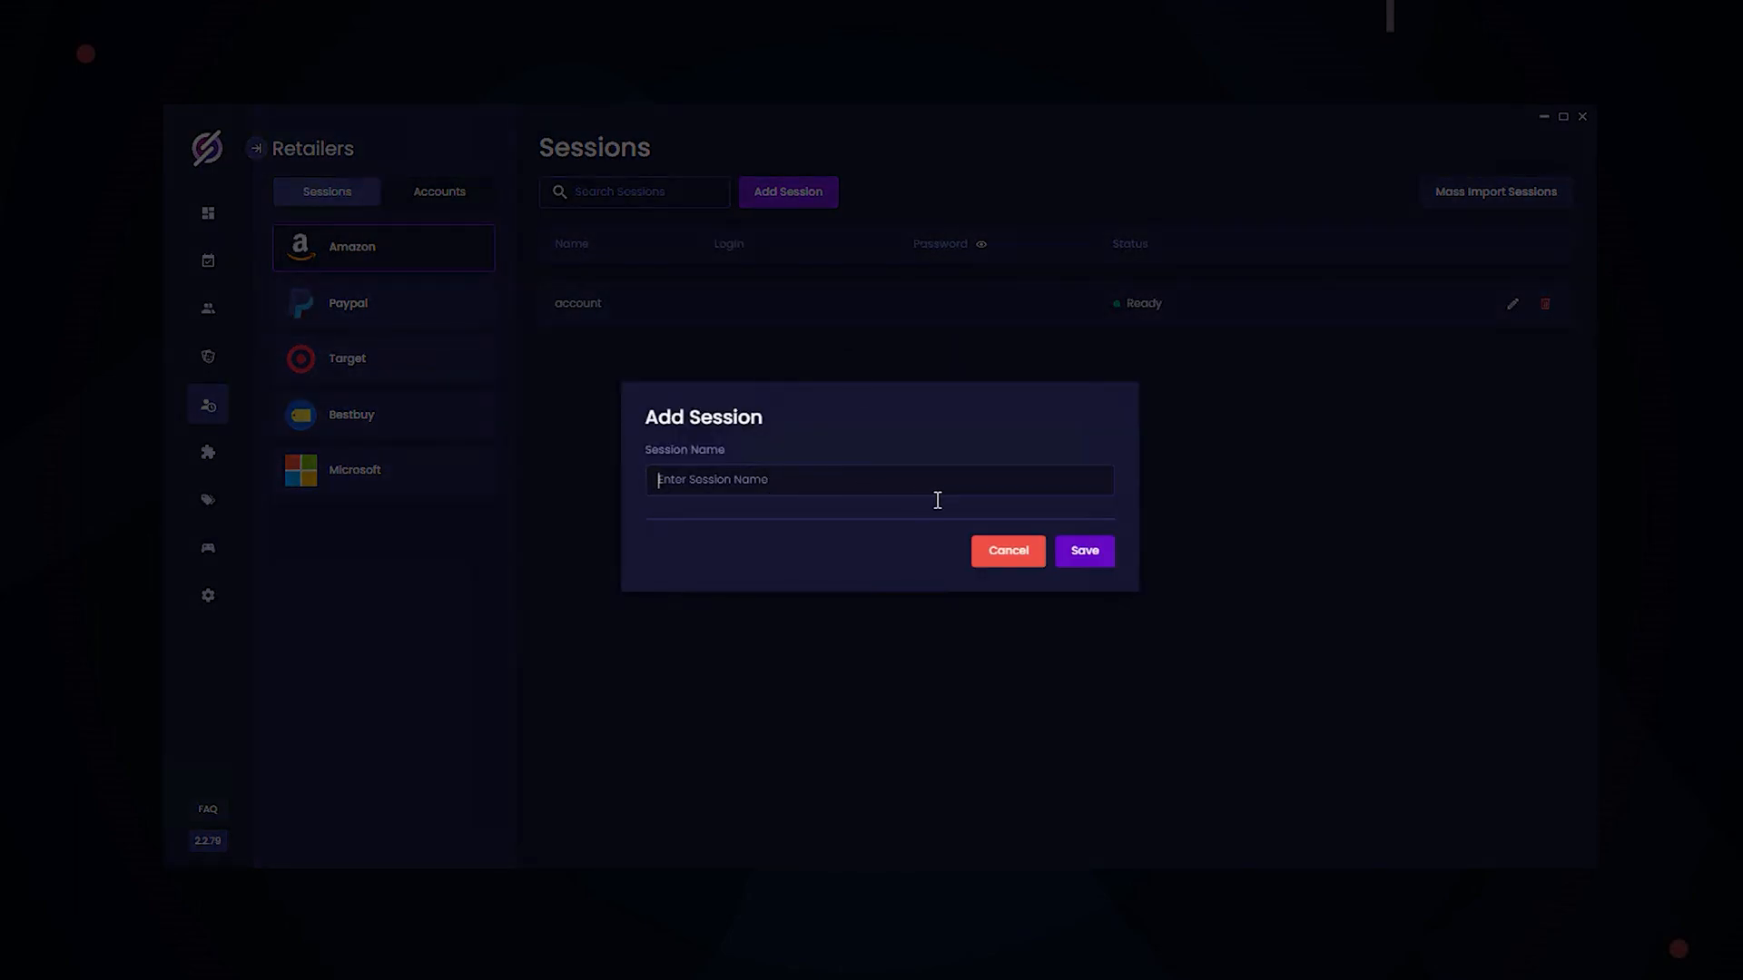
{"action": "left_click", "coordinate": [1037, 551]}
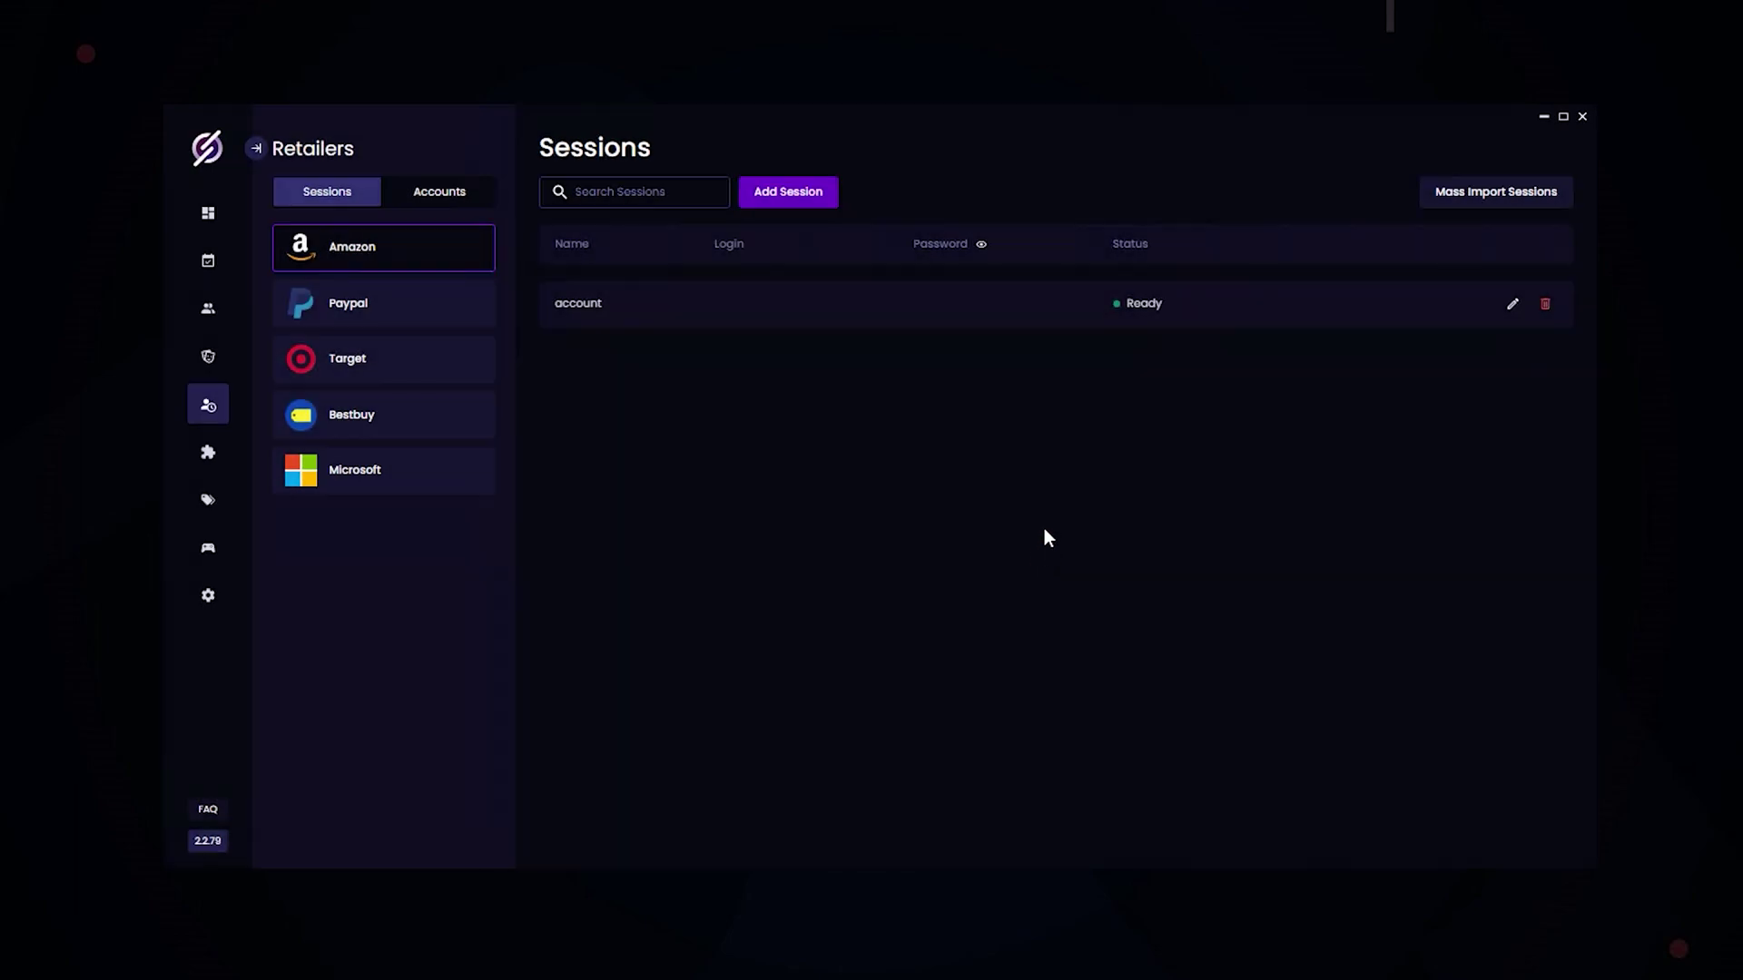
Step: Edit the 'account' session and review its United States region, proxy, email, password, 2FA and login method fields
{"action": "left_click", "coordinate": [1512, 304]}
{"action": "left_click", "coordinate": [732, 392]}
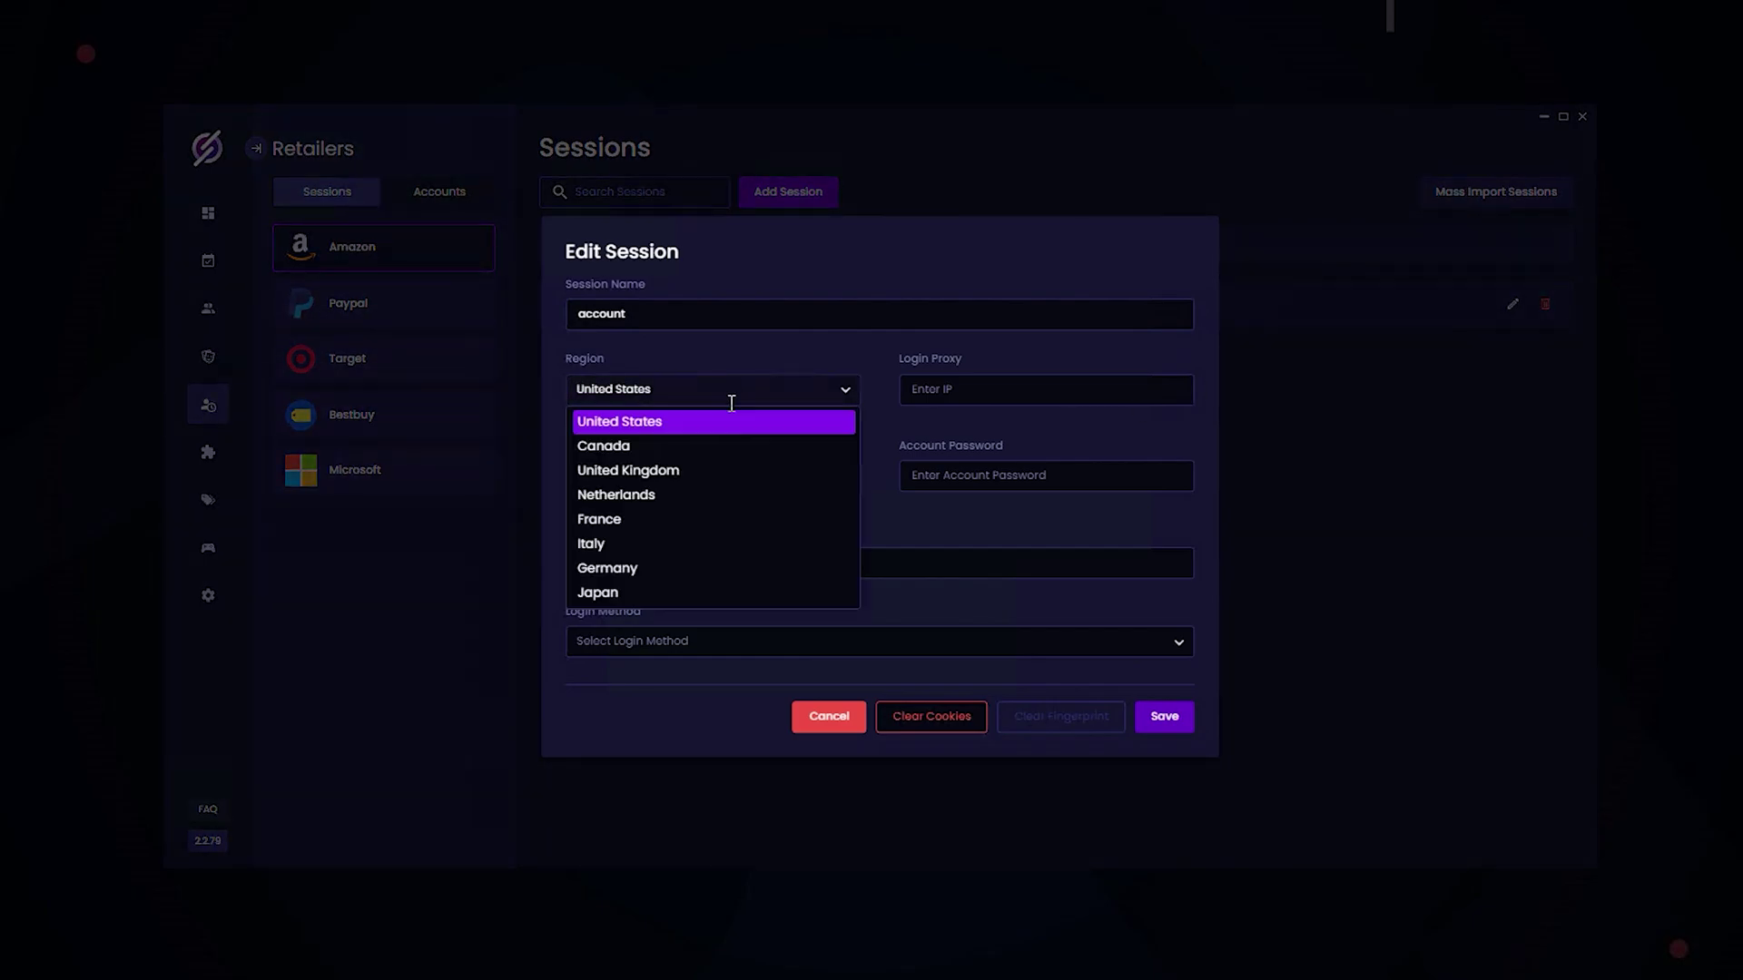
{"action": "left_click", "coordinate": [669, 444]}
{"action": "left_click", "coordinate": [984, 399]}
{"action": "left_click", "coordinate": [766, 479]}
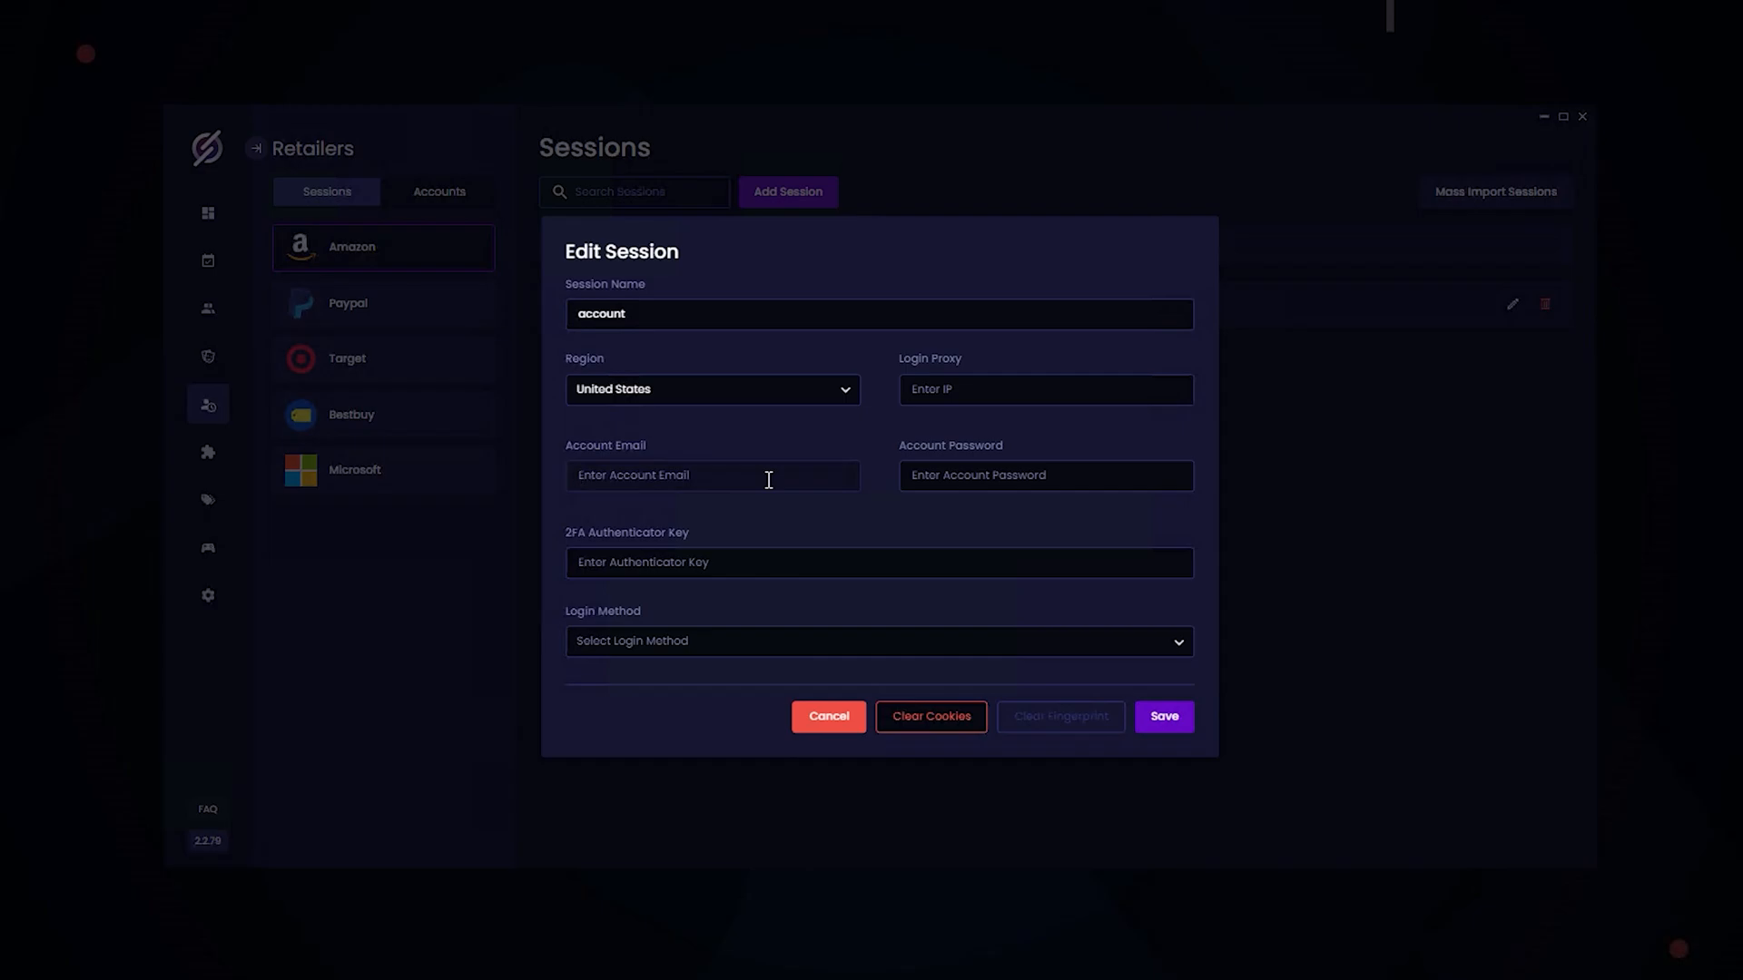
{"action": "left_click", "coordinate": [1068, 476]}
{"action": "left_click", "coordinate": [706, 563]}
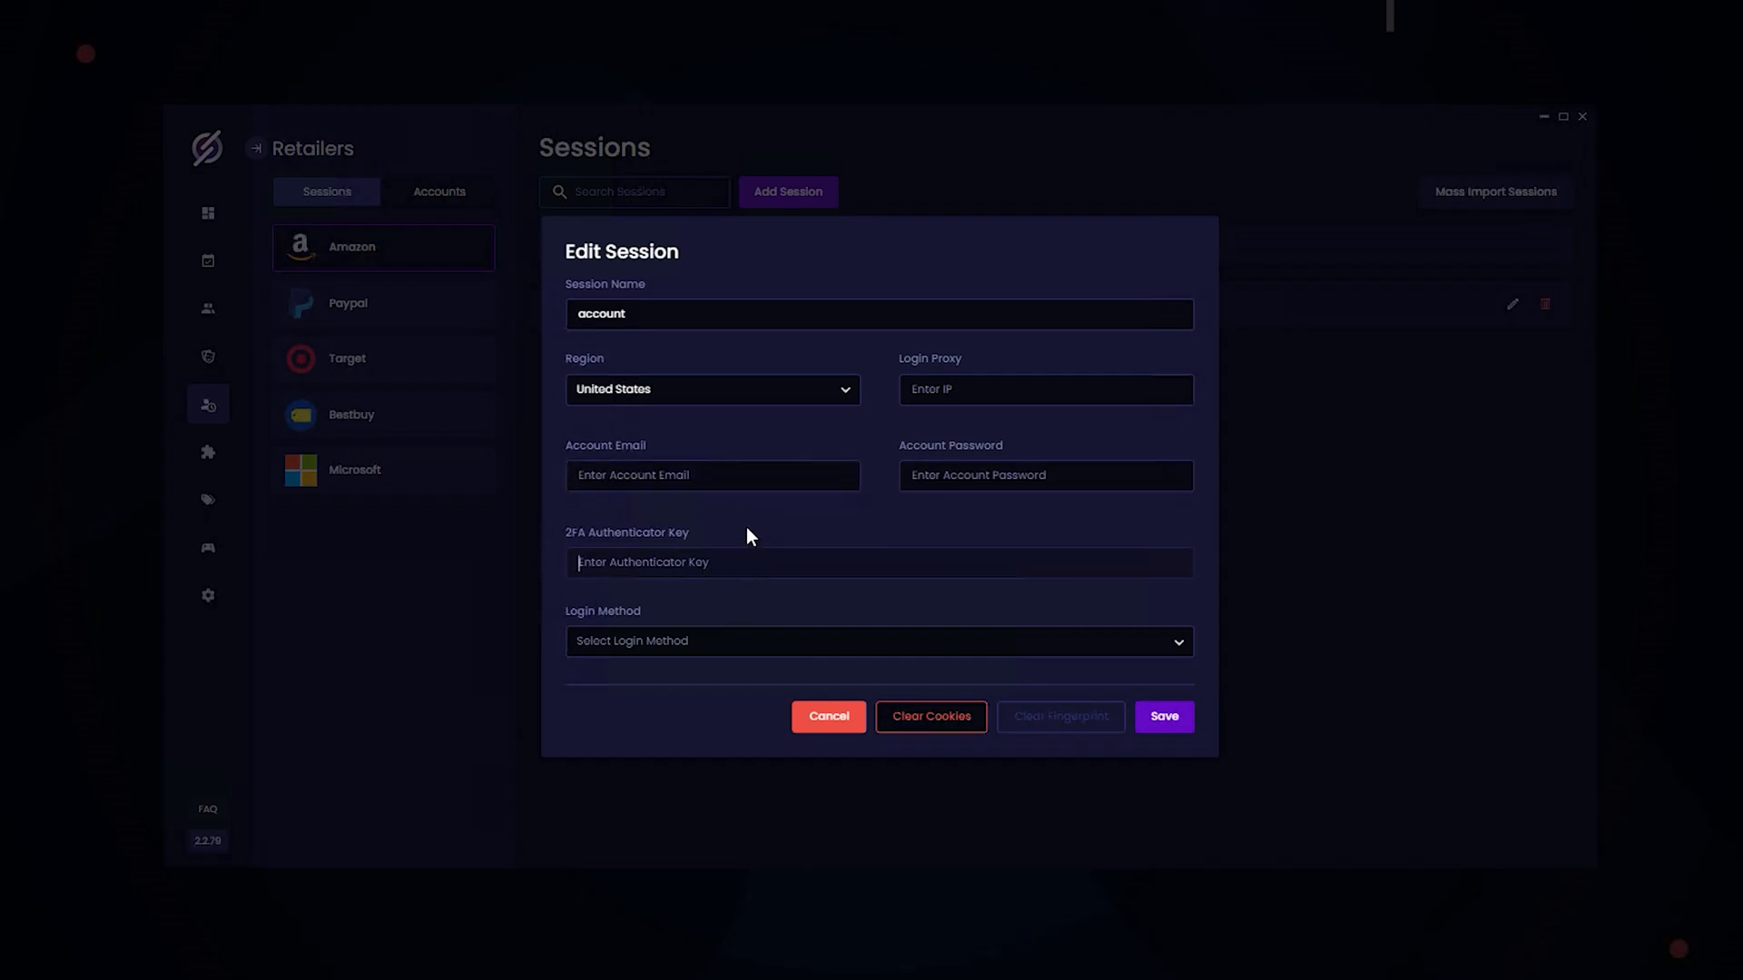
{"action": "left_click", "coordinate": [784, 641]}
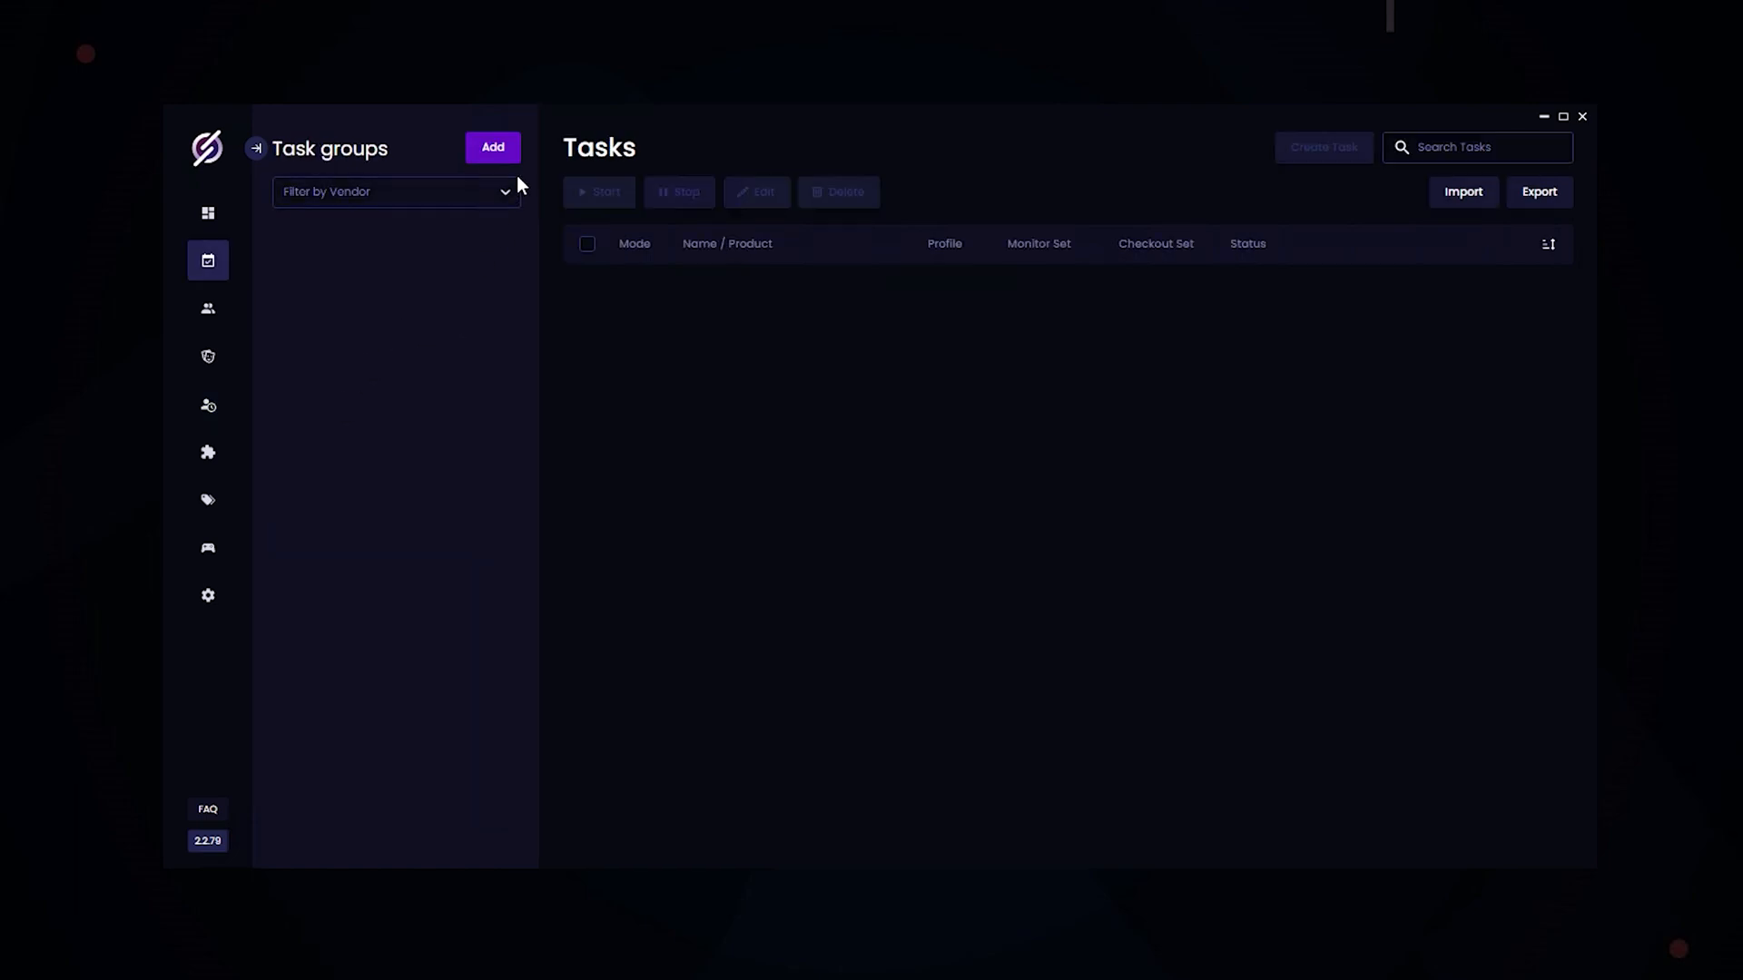
Step: Create the 'amz' task group and draft a monitor-mode task with Nocturnal ISPs as monitor proxy
{"action": "left_click", "coordinate": [1324, 145]}
{"action": "left_click", "coordinate": [599, 490]}
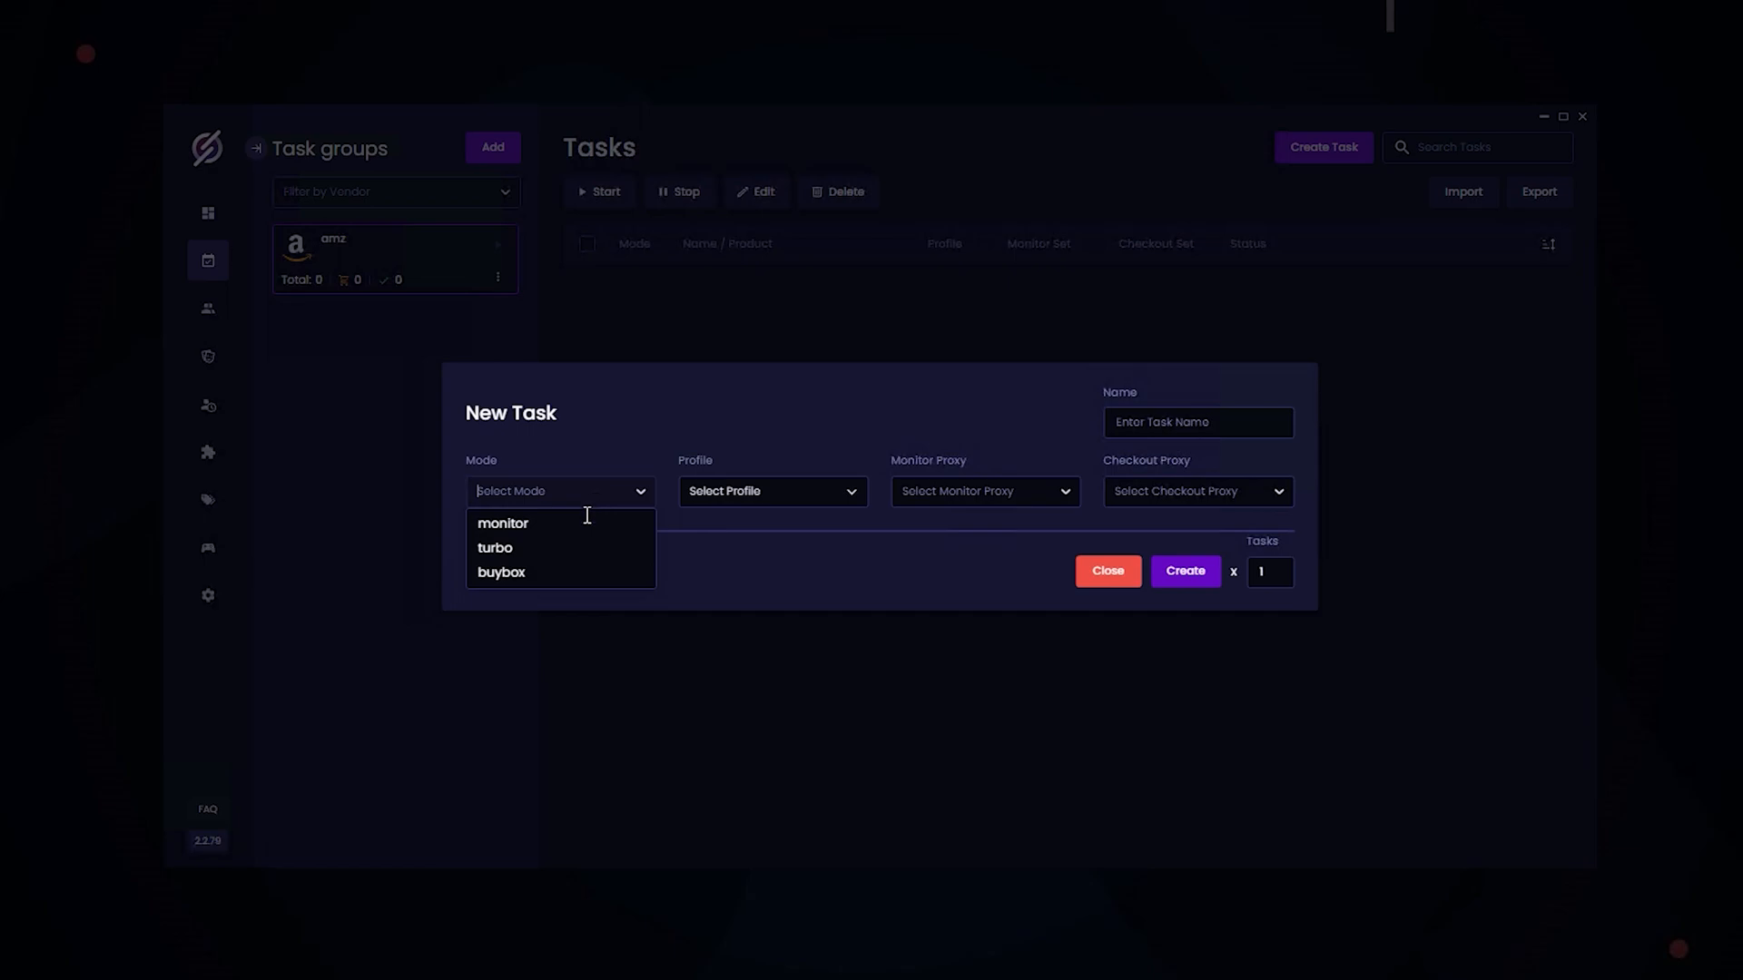
{"action": "left_click", "coordinate": [563, 526]}
{"action": "left_click", "coordinate": [804, 408]}
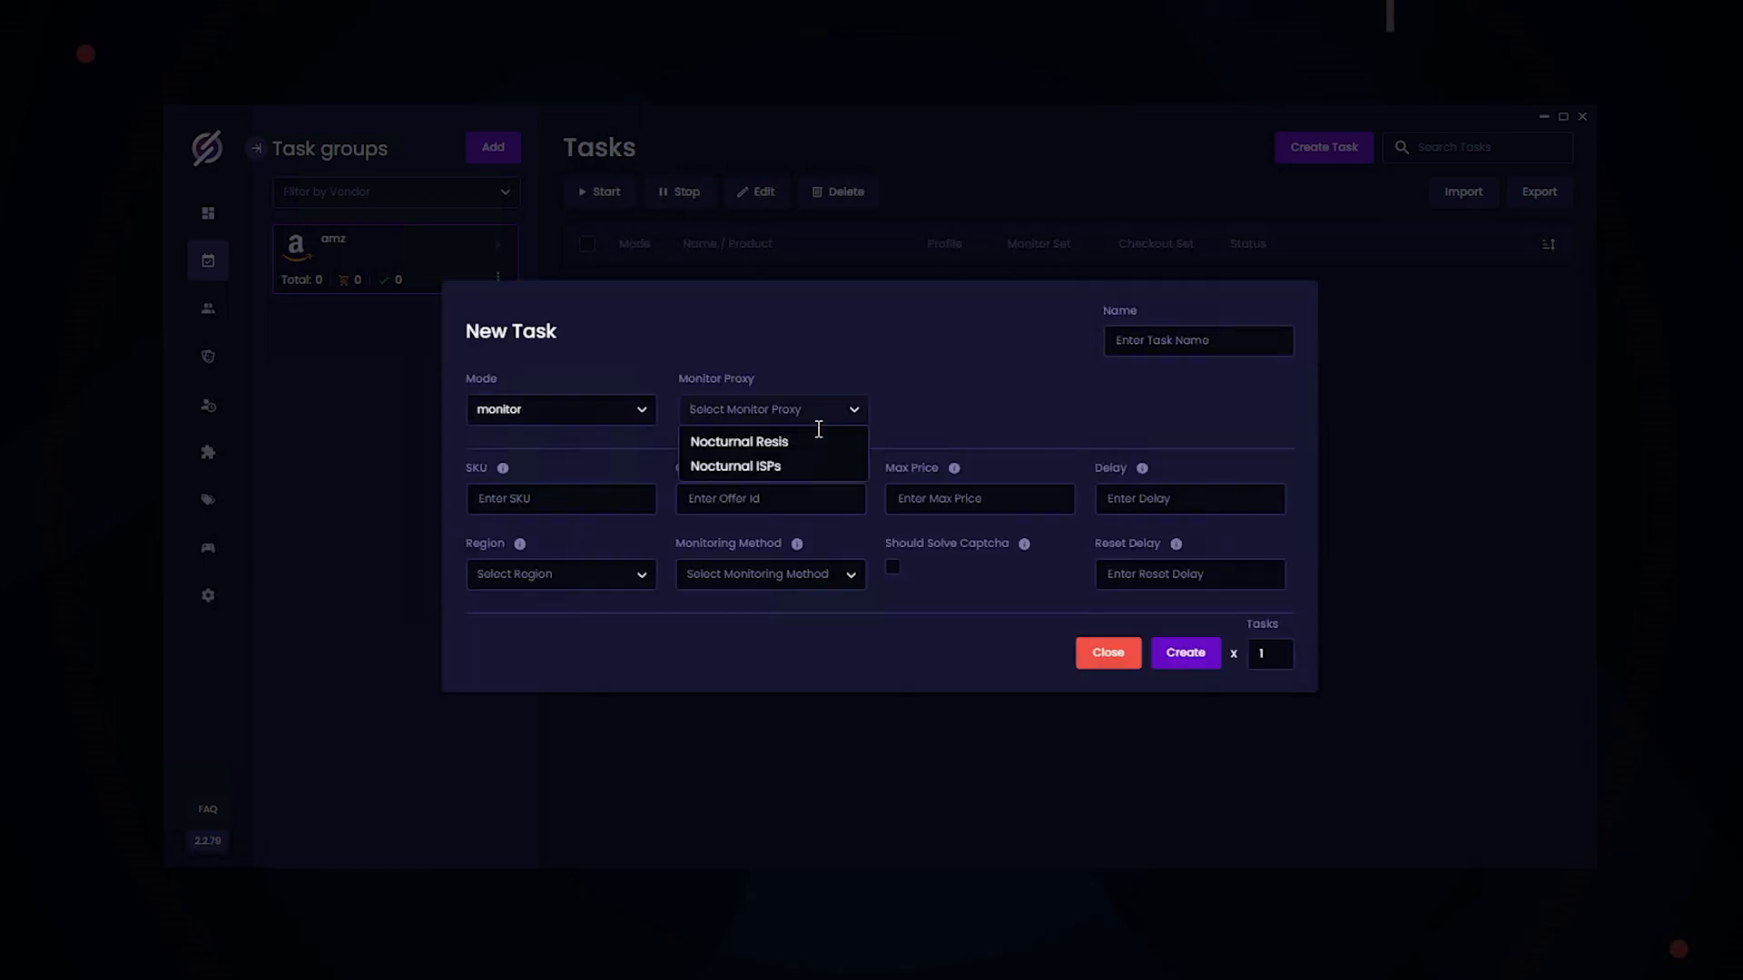
{"action": "left_click", "coordinate": [769, 469]}
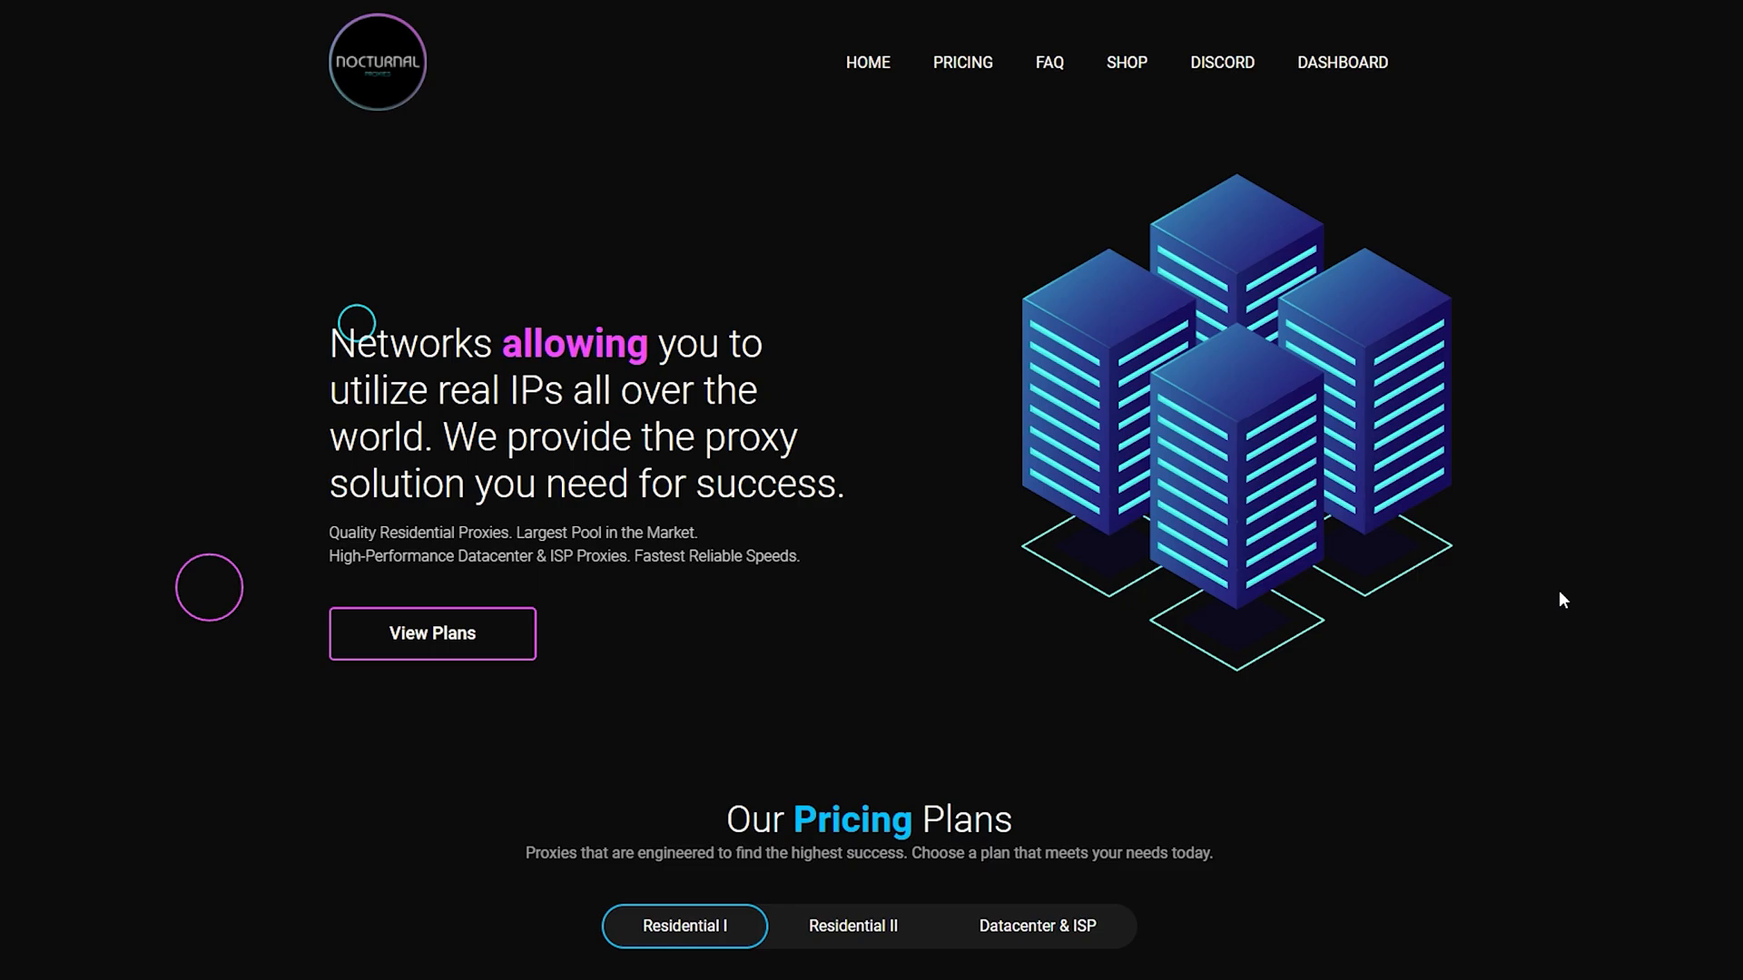
{"action": "scroll", "coordinate": [1560, 589], "scroll_direction": "down", "scroll_amount": 5}
{"action": "scroll", "coordinate": [1546, 601], "scroll_direction": "down", "scroll_amount": 3}
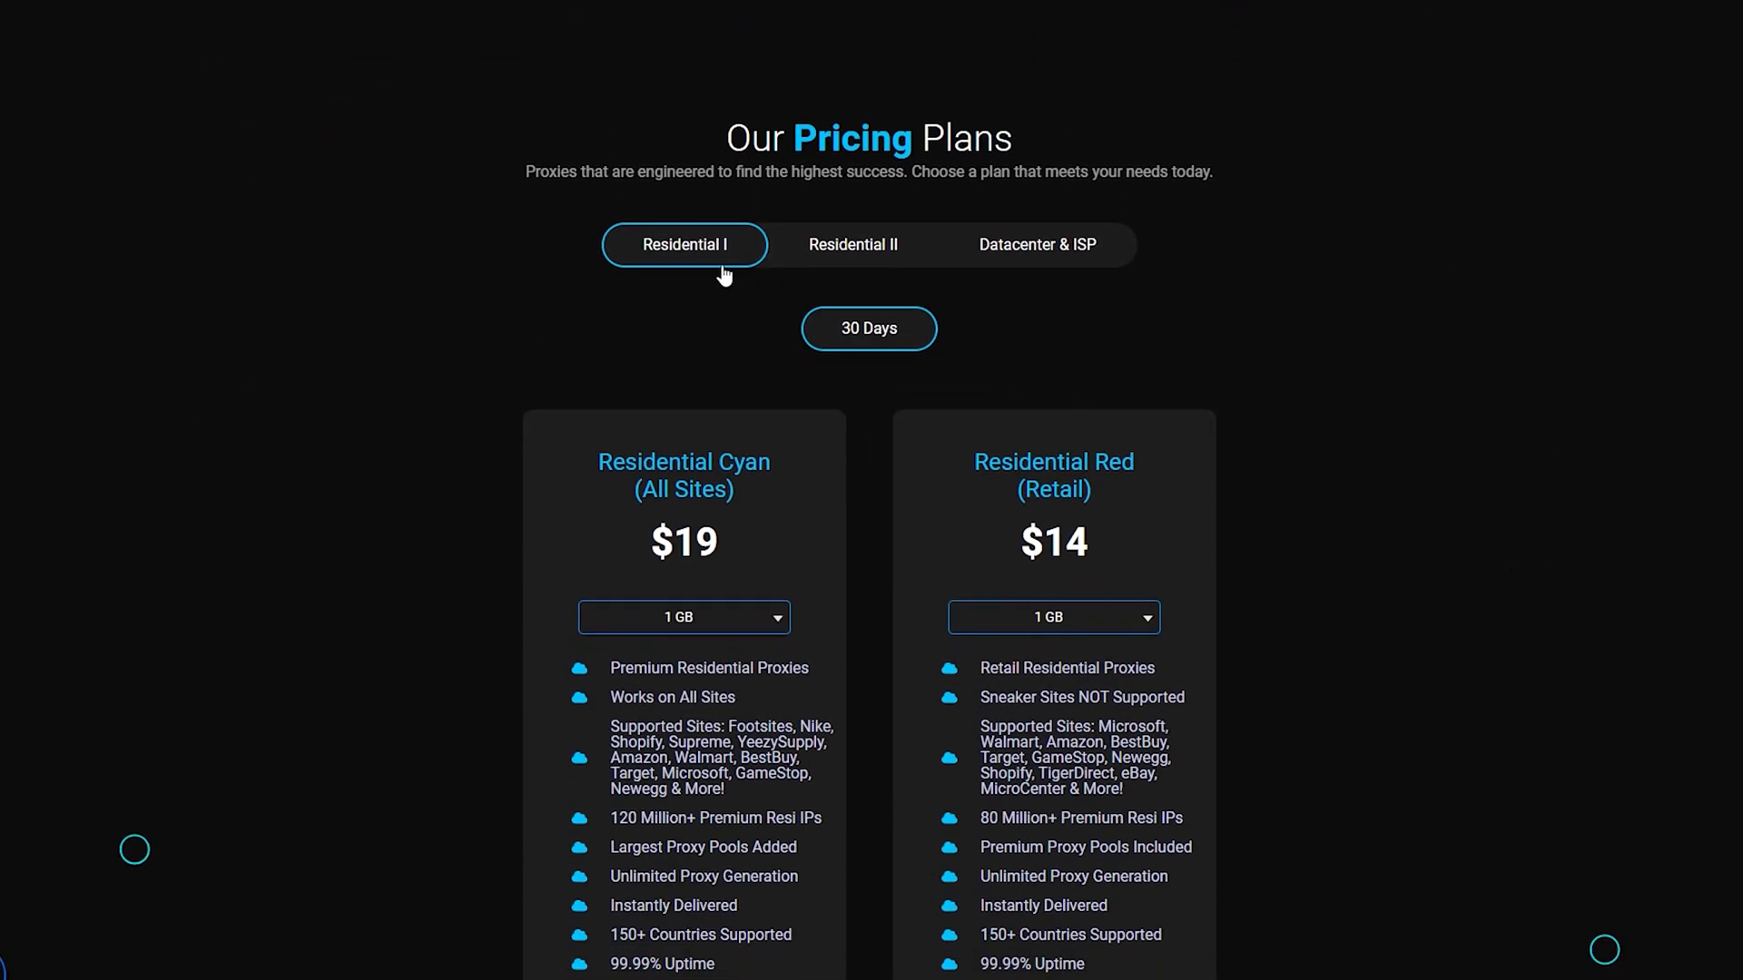
{"action": "scroll", "coordinate": [733, 277], "scroll_direction": "down", "scroll_amount": 1}
Step: Switch between the Residential I and Datacenter & ISP pricing plan tabs to compare them
{"action": "left_click", "coordinate": [1013, 169]}
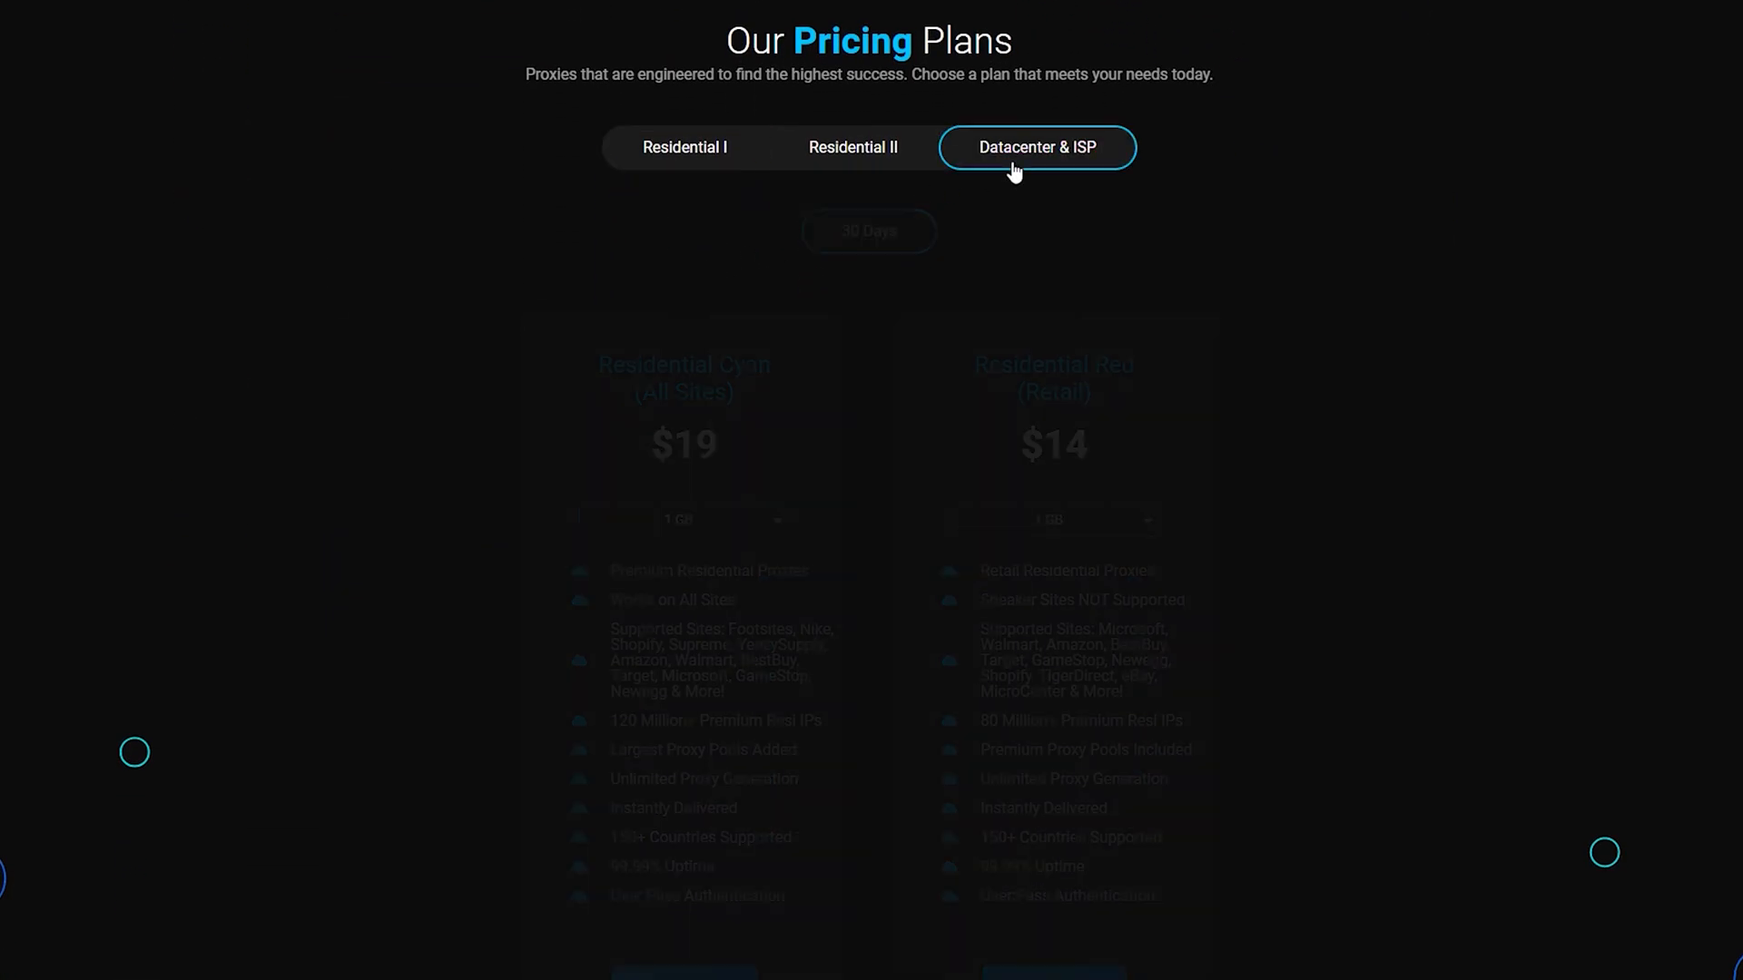
{"action": "left_click", "coordinate": [686, 145]}
{"action": "scroll", "coordinate": [878, 393], "scroll_direction": "down", "scroll_amount": 1}
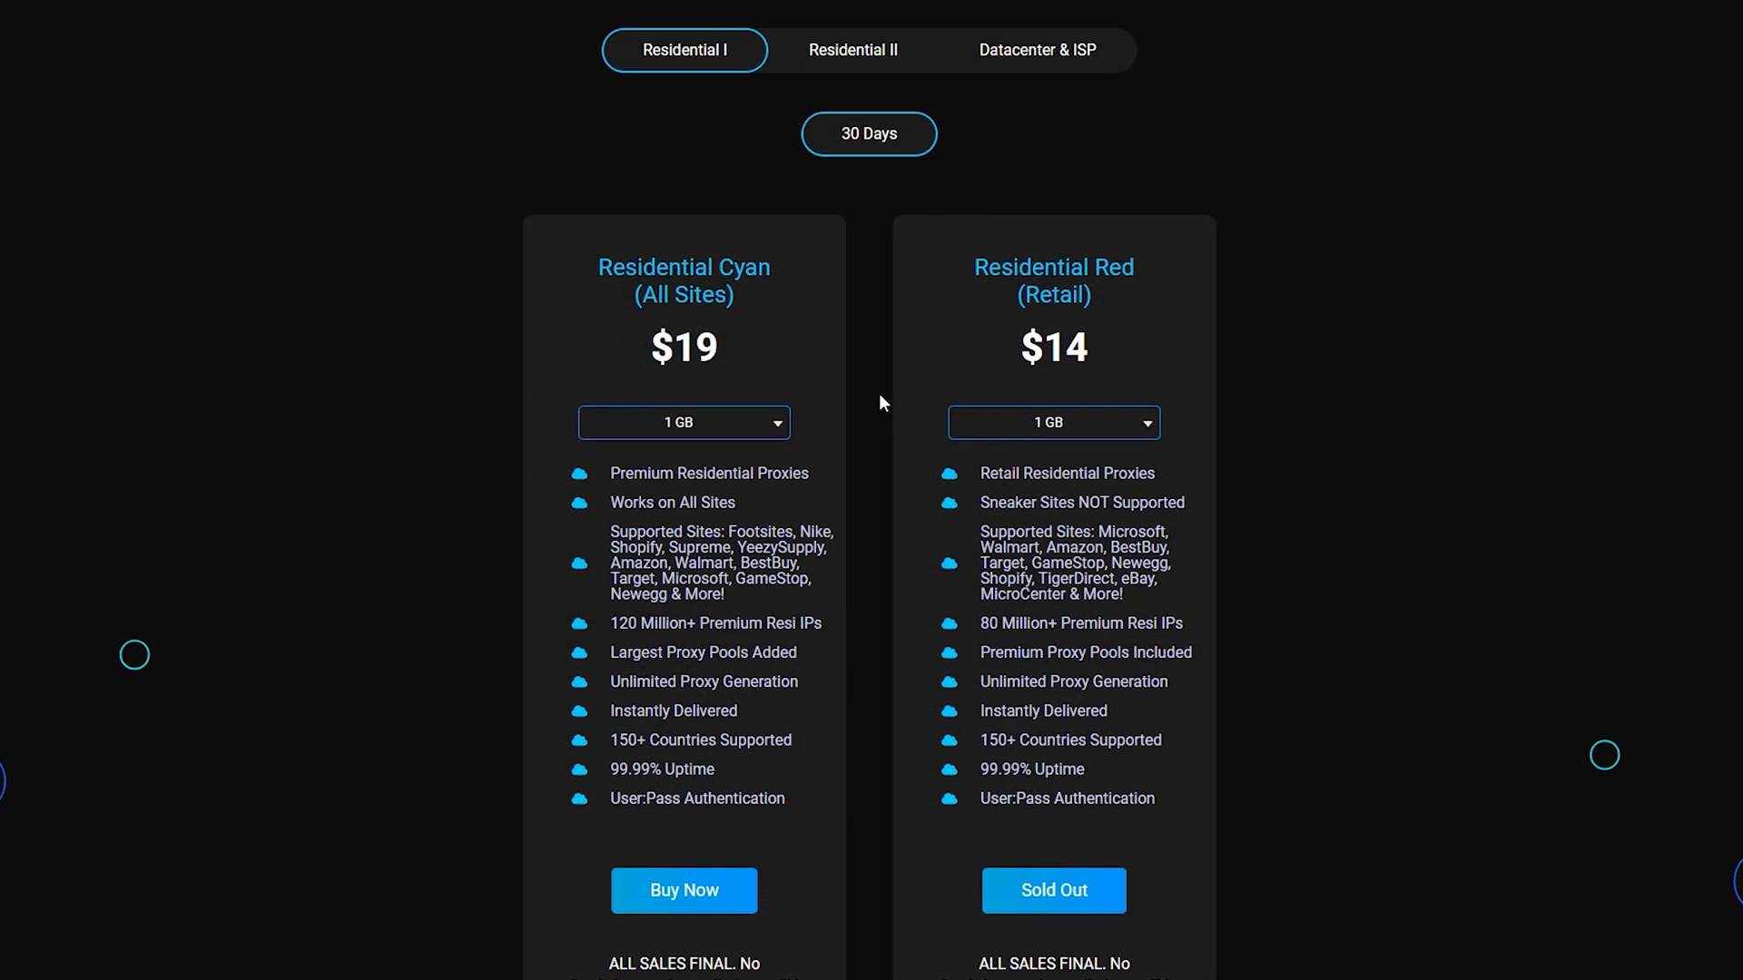
{"action": "scroll", "coordinate": [697, 359], "scroll_direction": "up", "scroll_amount": 1}
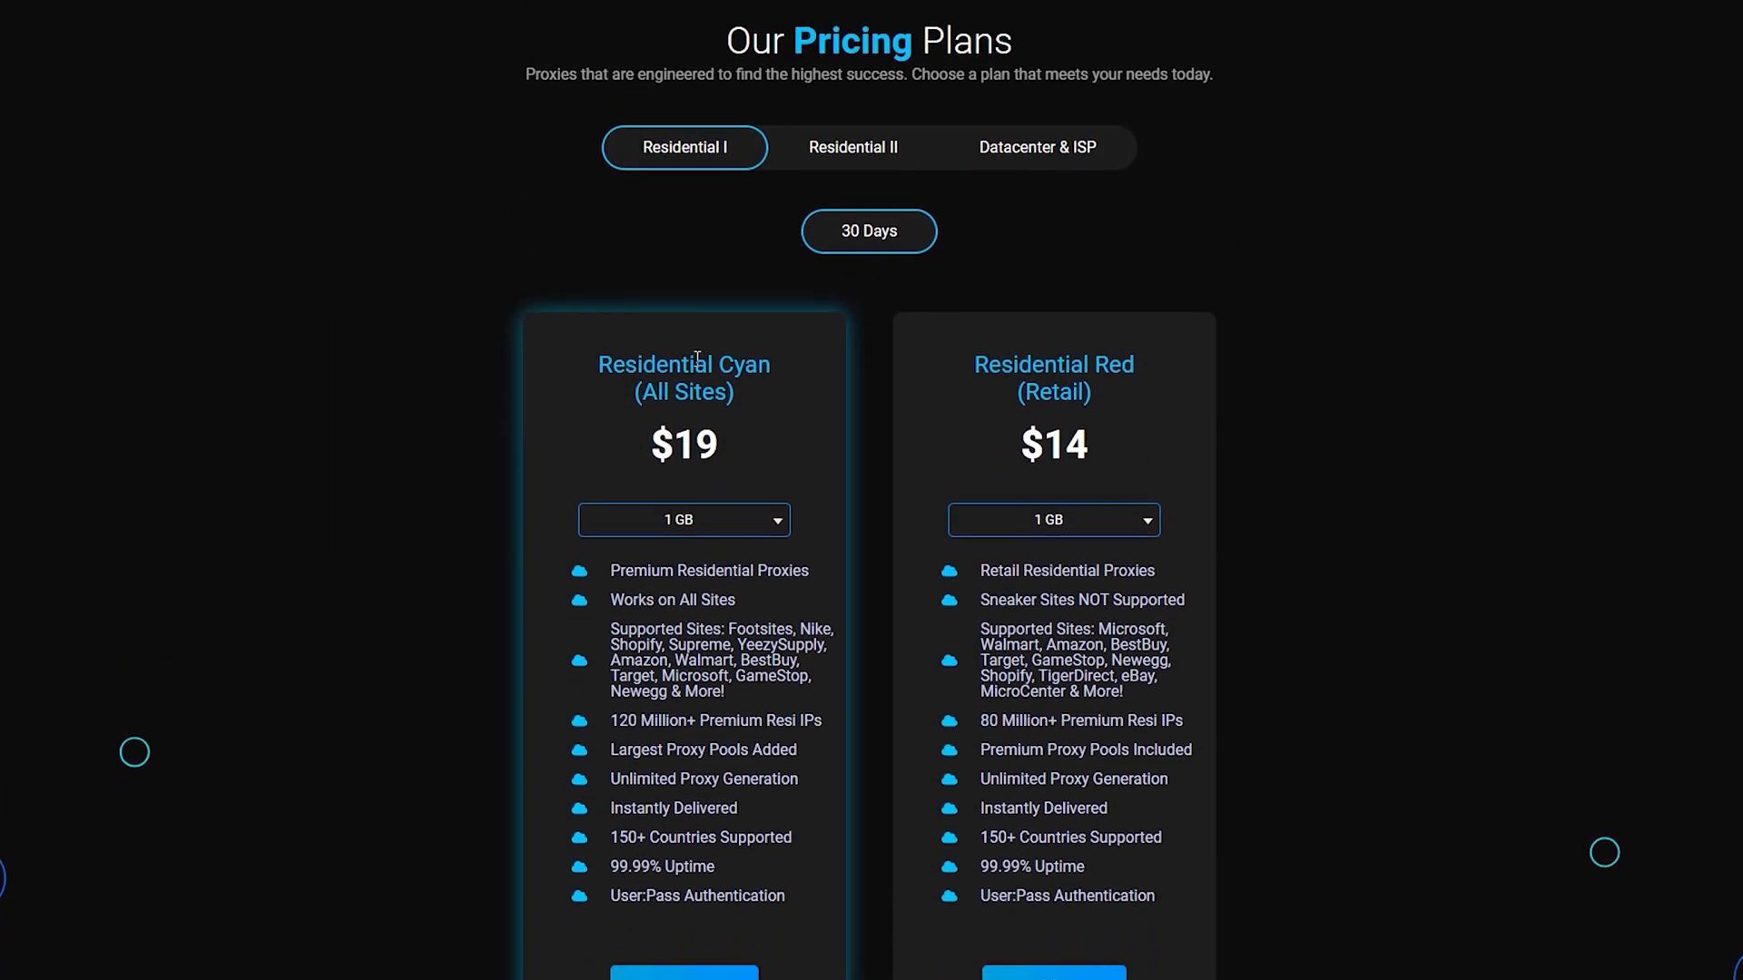
{"action": "left_click", "coordinate": [1086, 147]}
{"action": "scroll", "coordinate": [1196, 455], "scroll_direction": "down", "scroll_amount": 1}
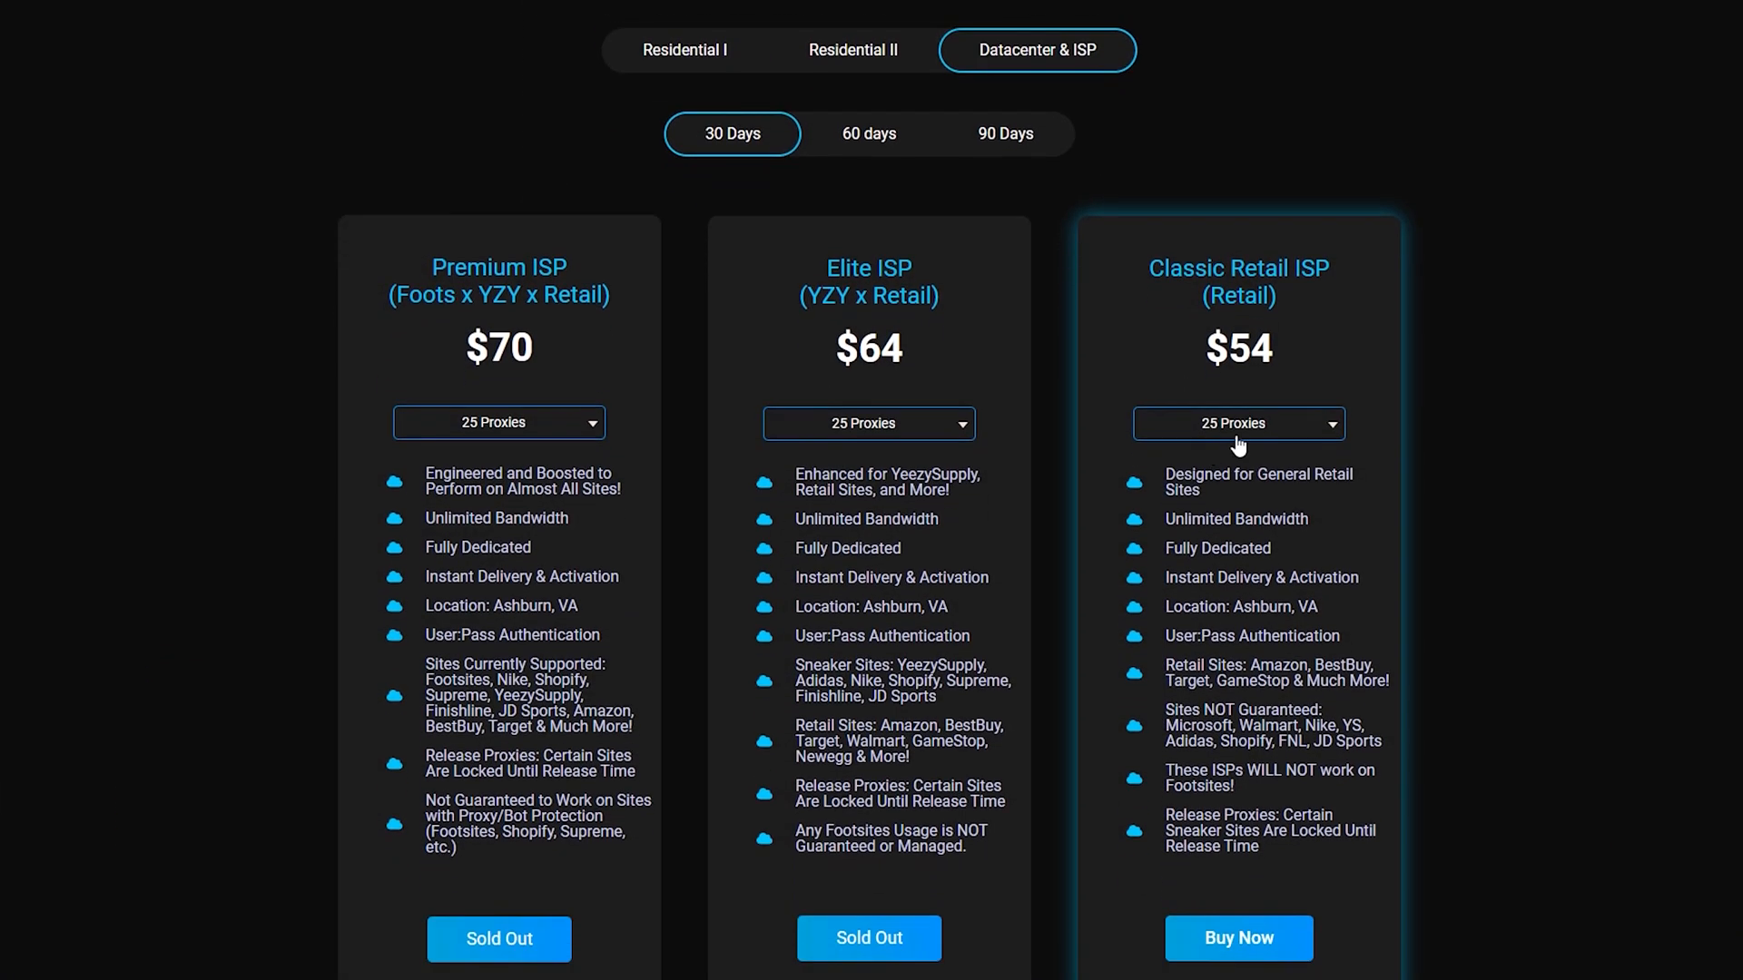
{"action": "scroll", "coordinate": [1248, 439], "scroll_direction": "down", "scroll_amount": 1}
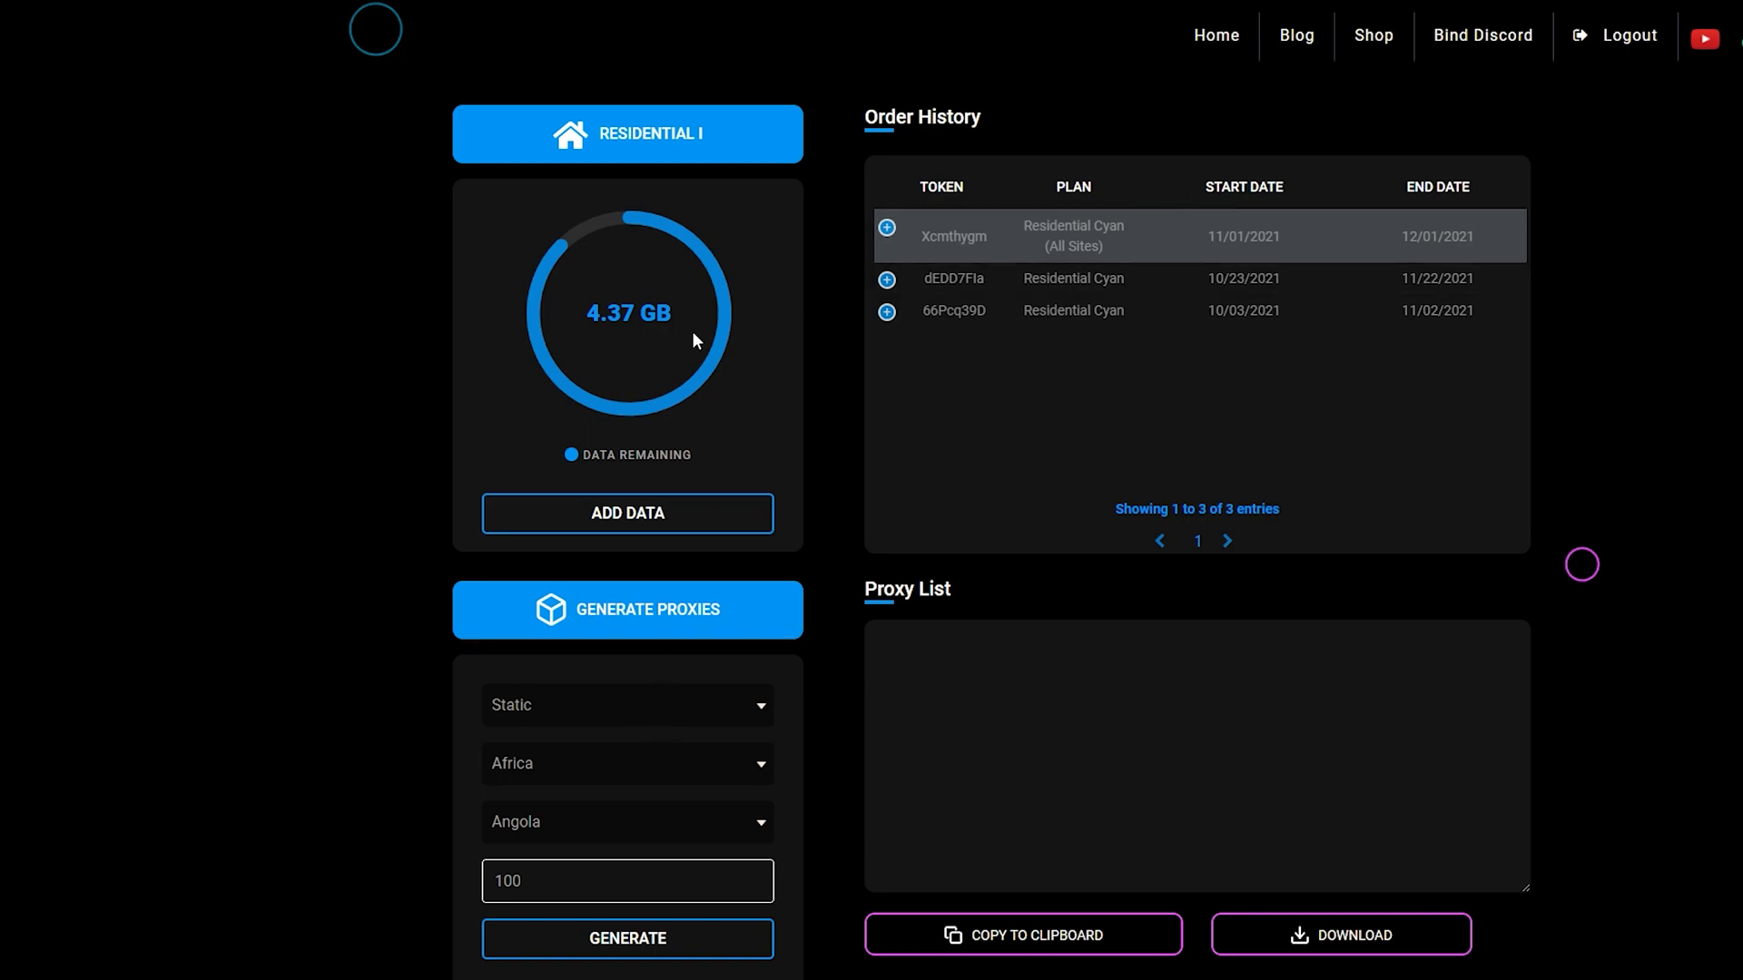
Step: Generate 1000 static proxies for America / United States
{"action": "left_click", "coordinate": [633, 706]}
{"action": "left_click", "coordinate": [566, 803]}
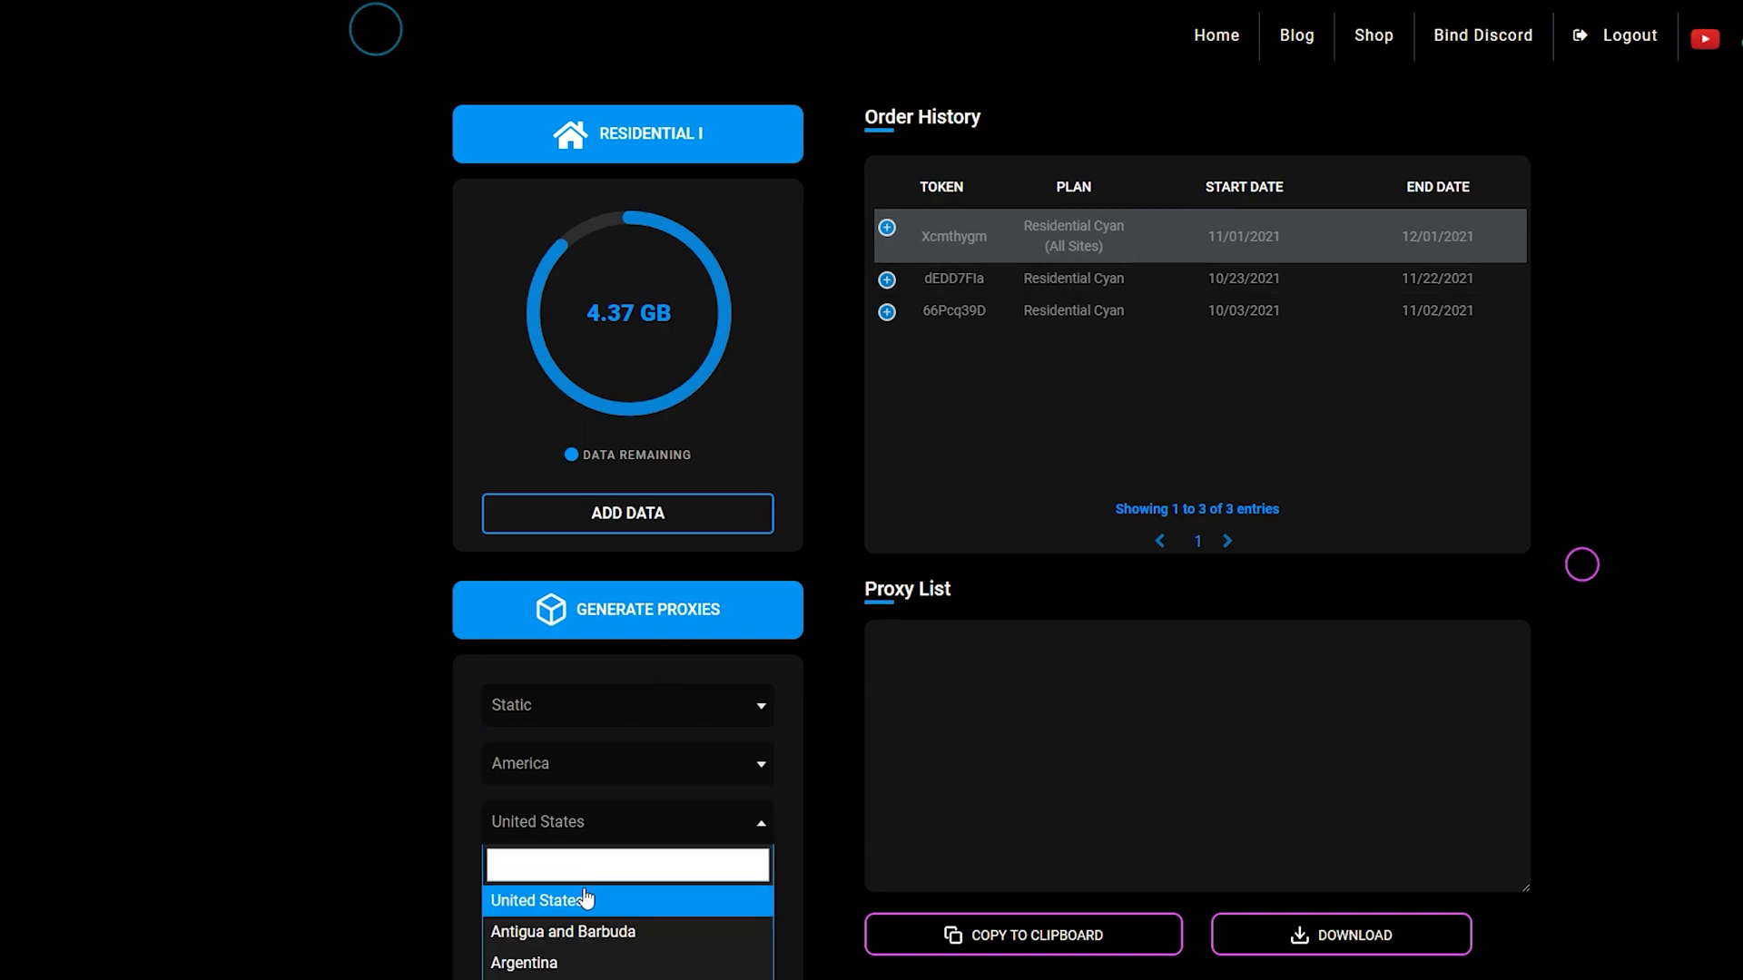
{"action": "left_click", "coordinate": [566, 850]}
{"action": "left_click", "coordinate": [607, 883]}
{"action": "type", "text": "000"}
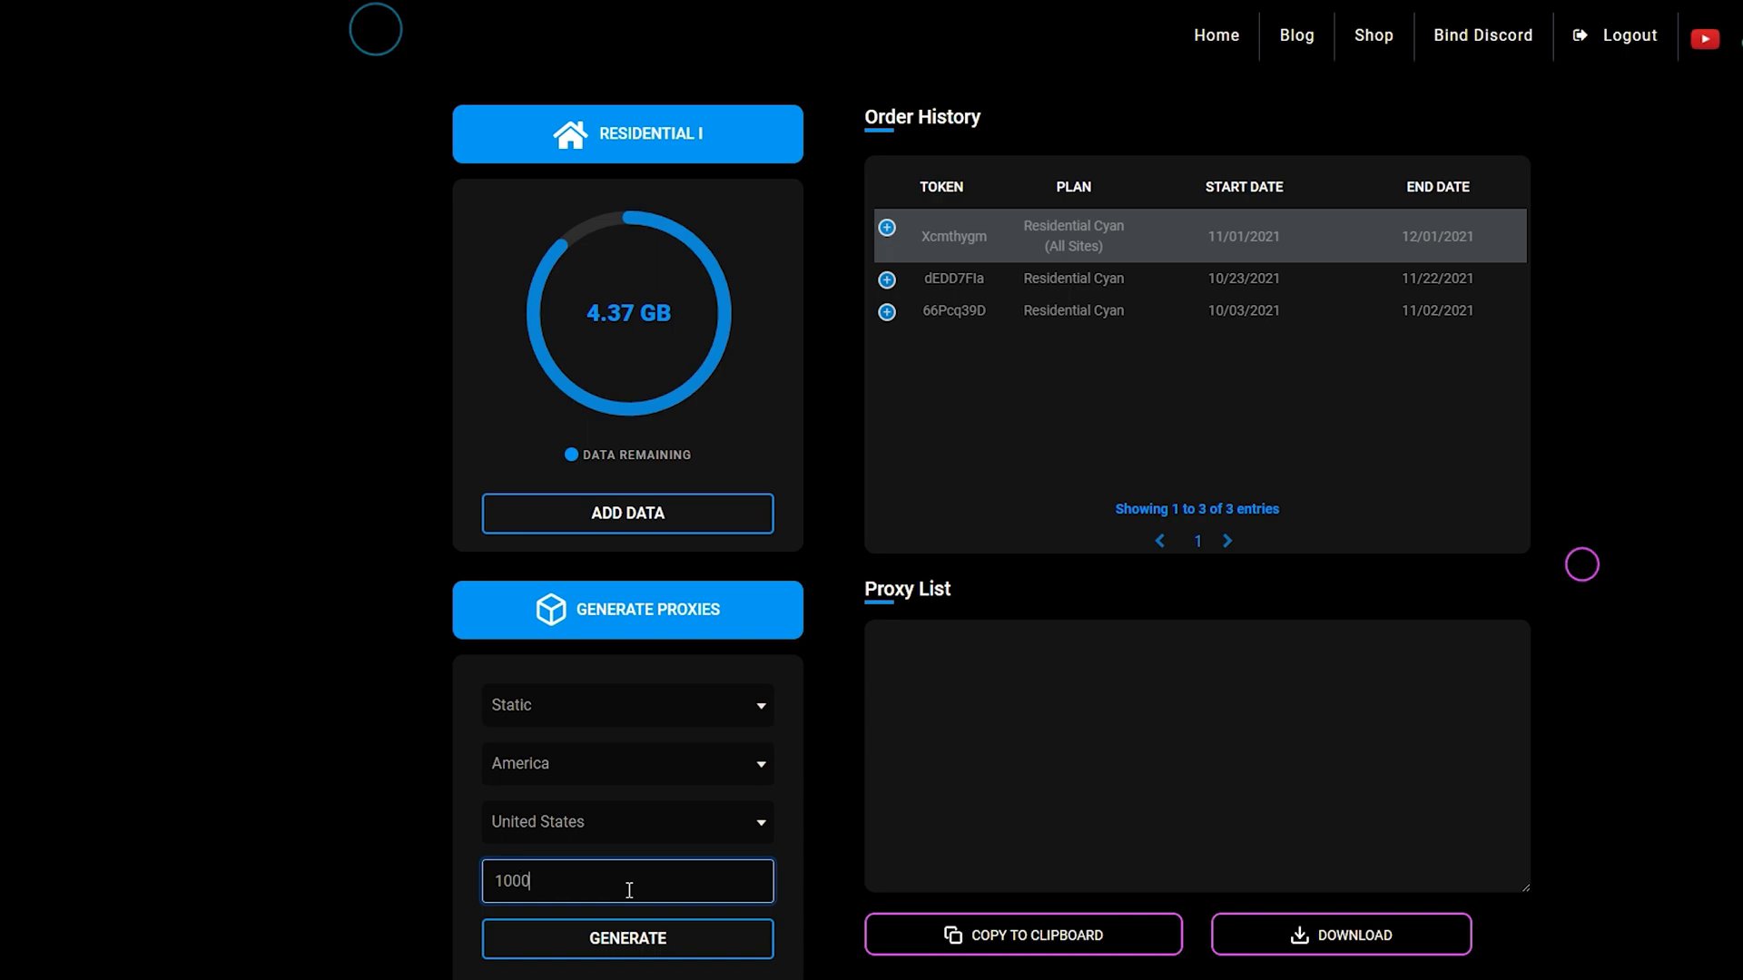
{"action": "left_click", "coordinate": [701, 949]}
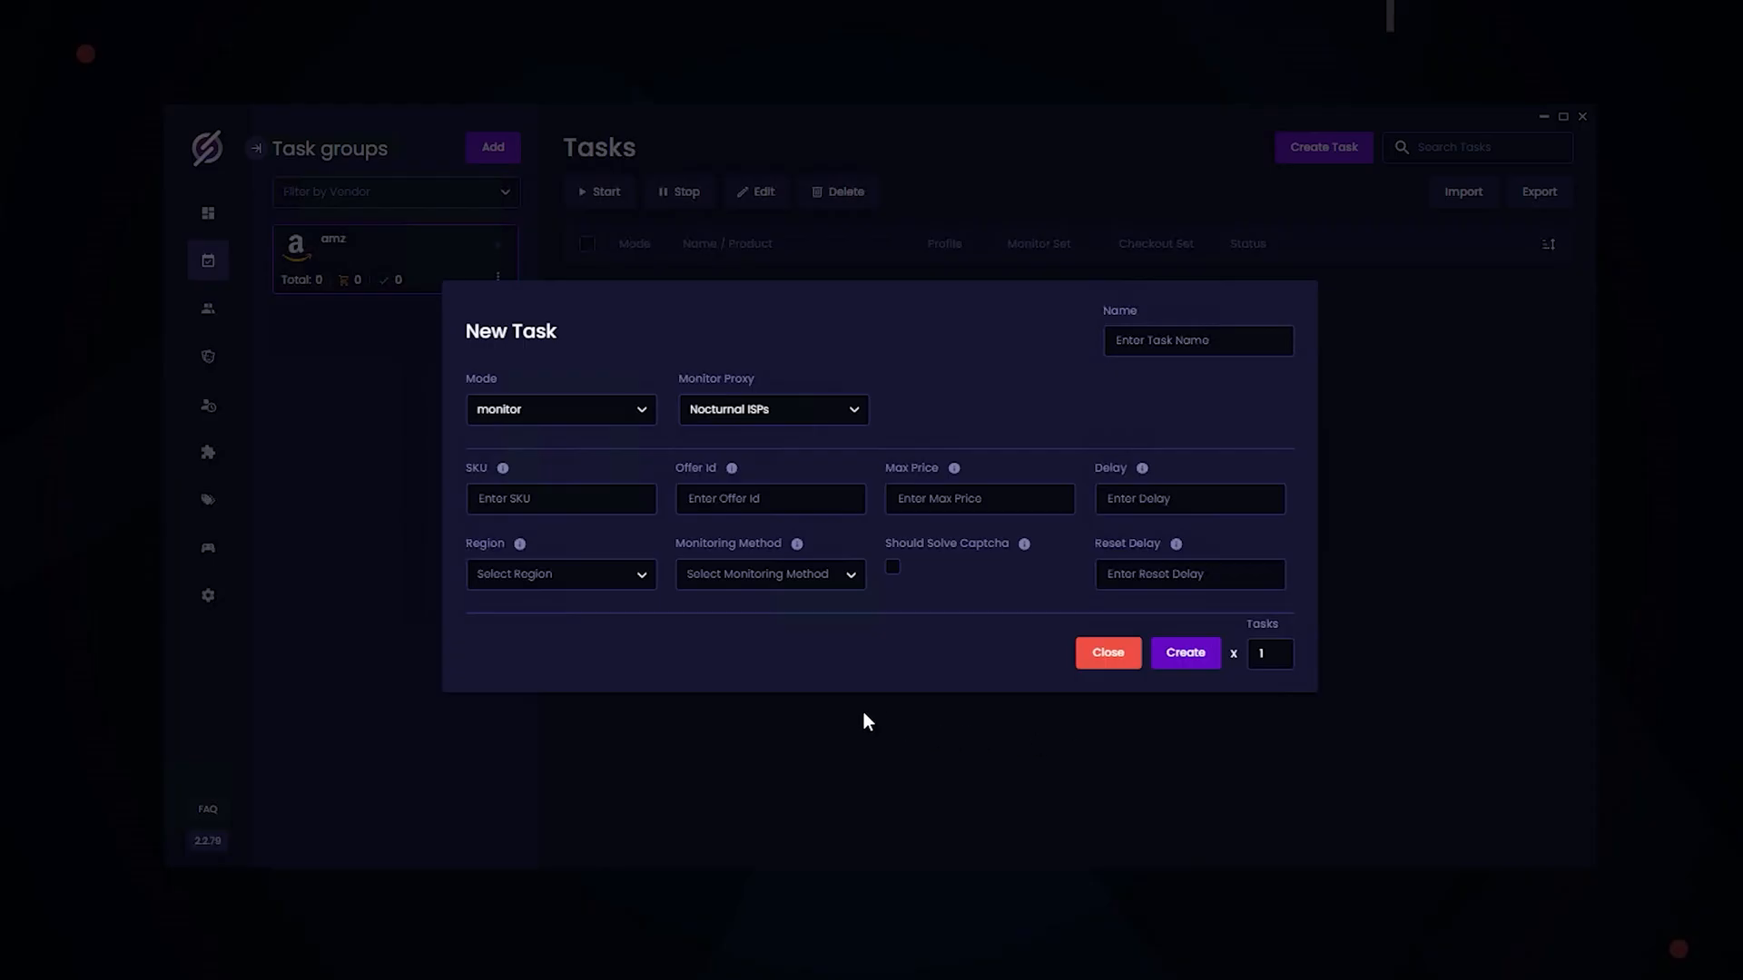
Step: Review the SKU, Offer id and Max Price fields and keep USA as the task region
{"action": "left_click", "coordinate": [538, 498]}
{"action": "left_click", "coordinate": [814, 496]}
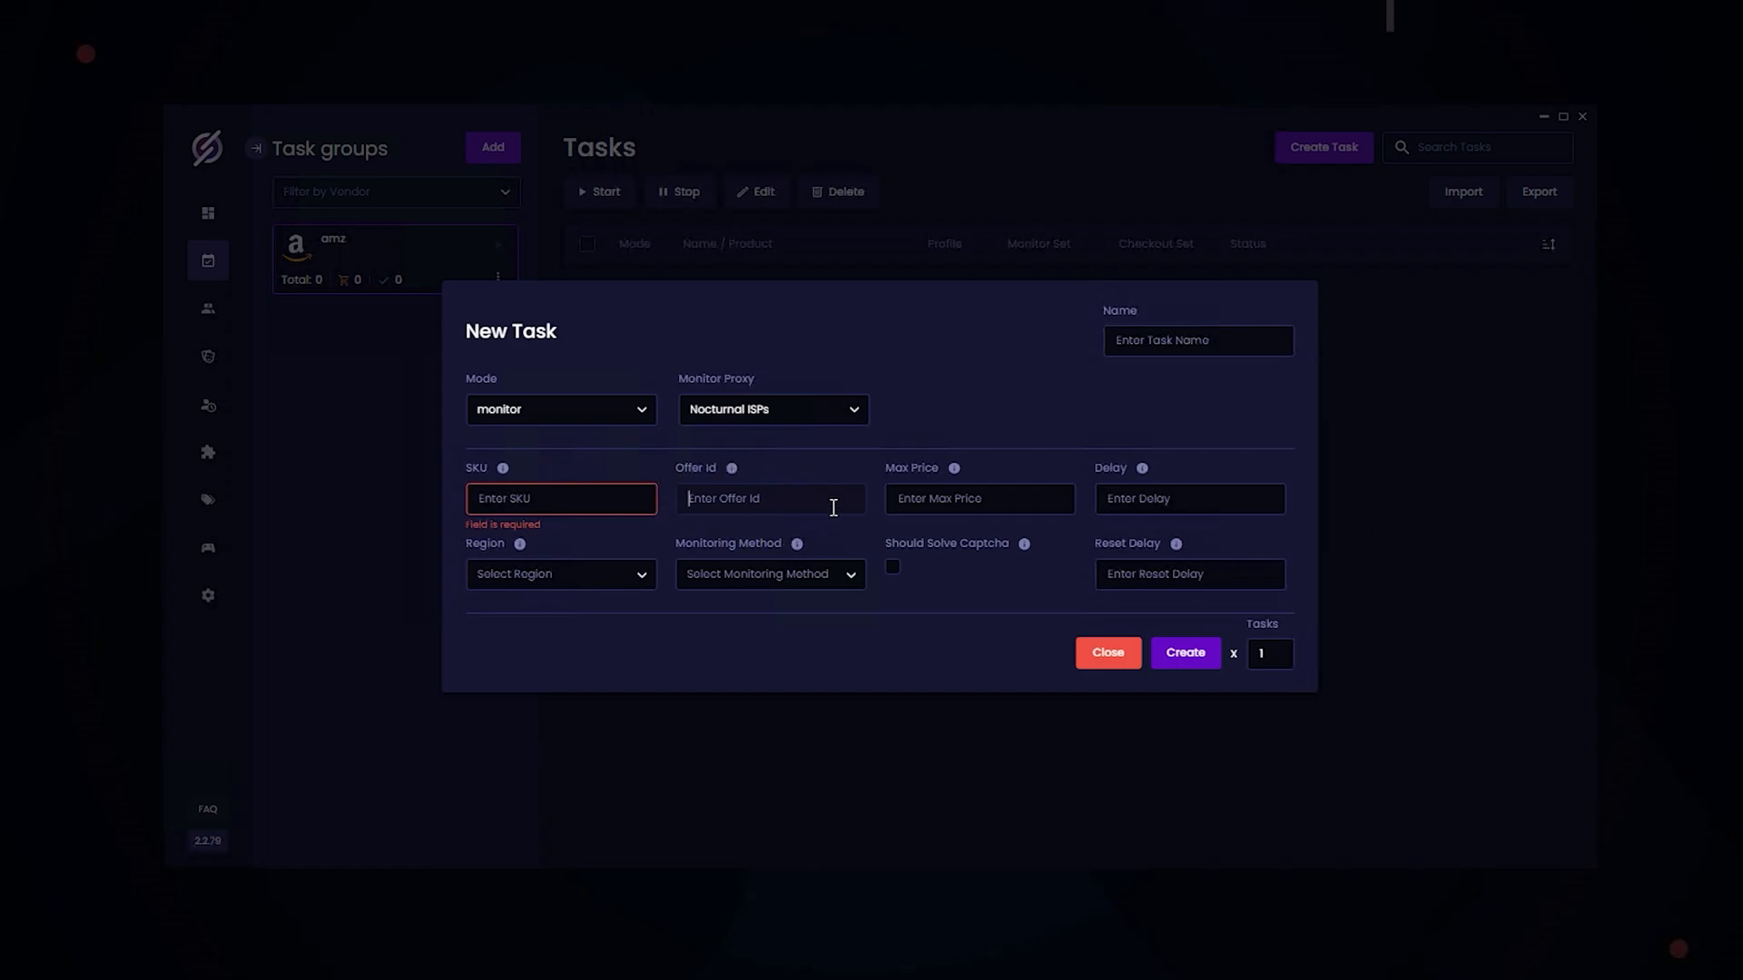
{"action": "key", "text": "Tab"}
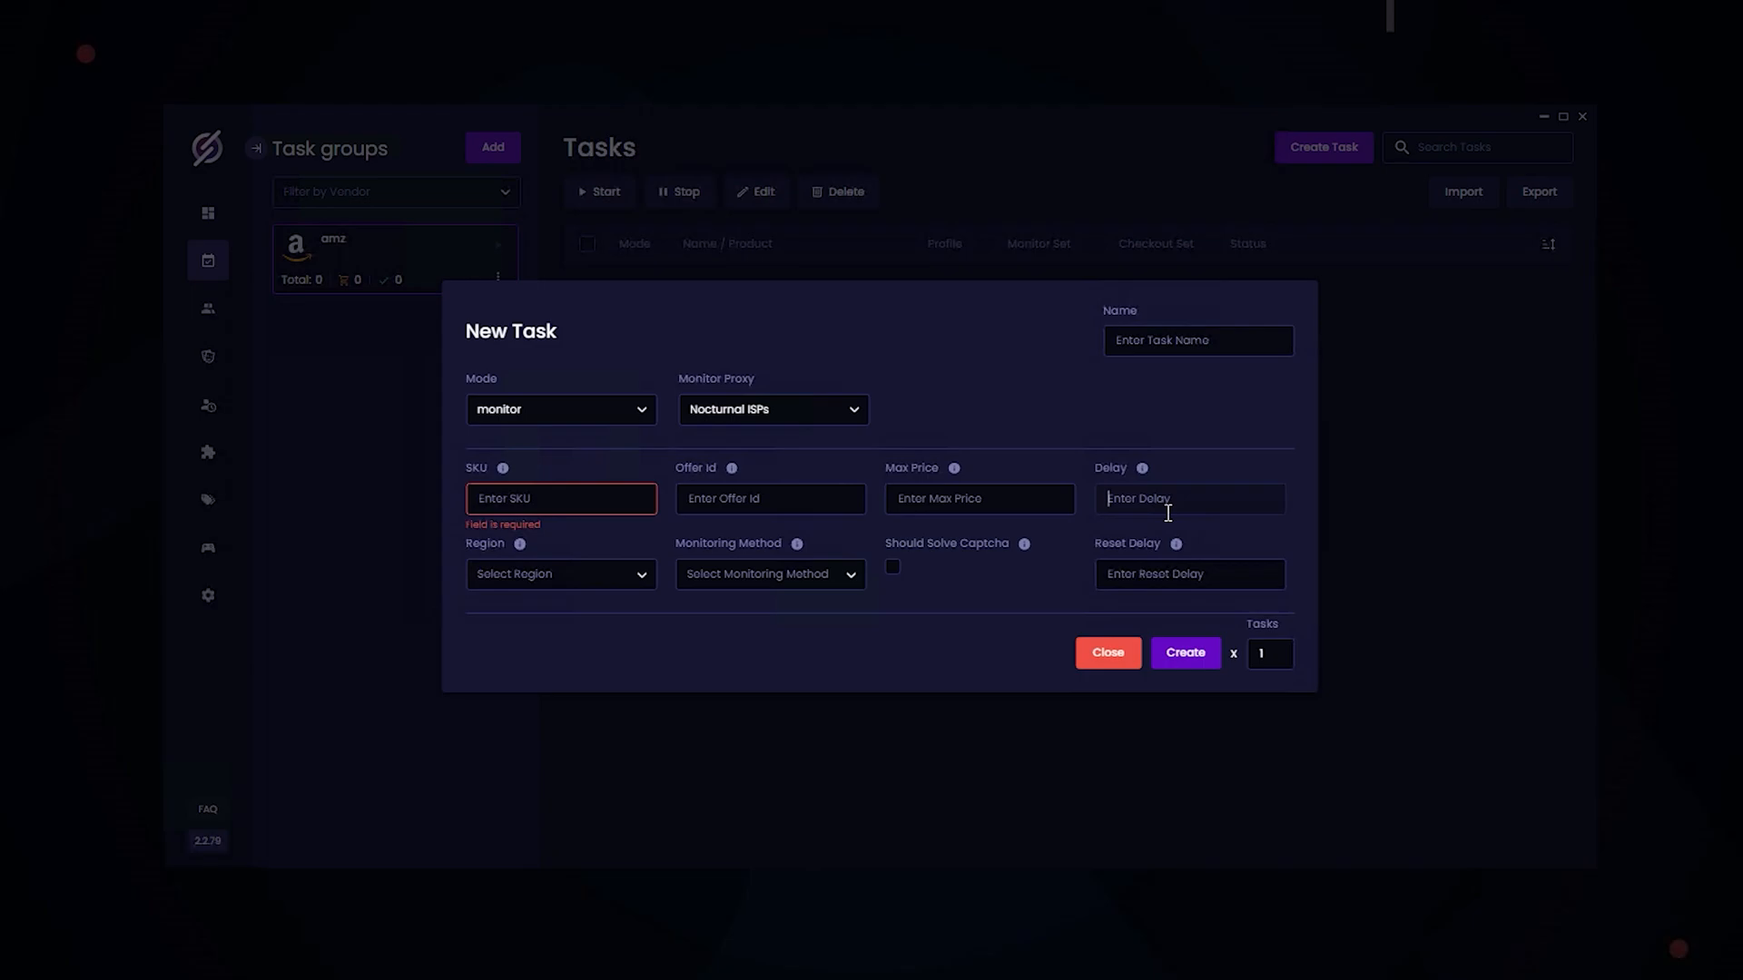
{"action": "type", "text": "4000"}
{"action": "left_click", "coordinate": [558, 574]}
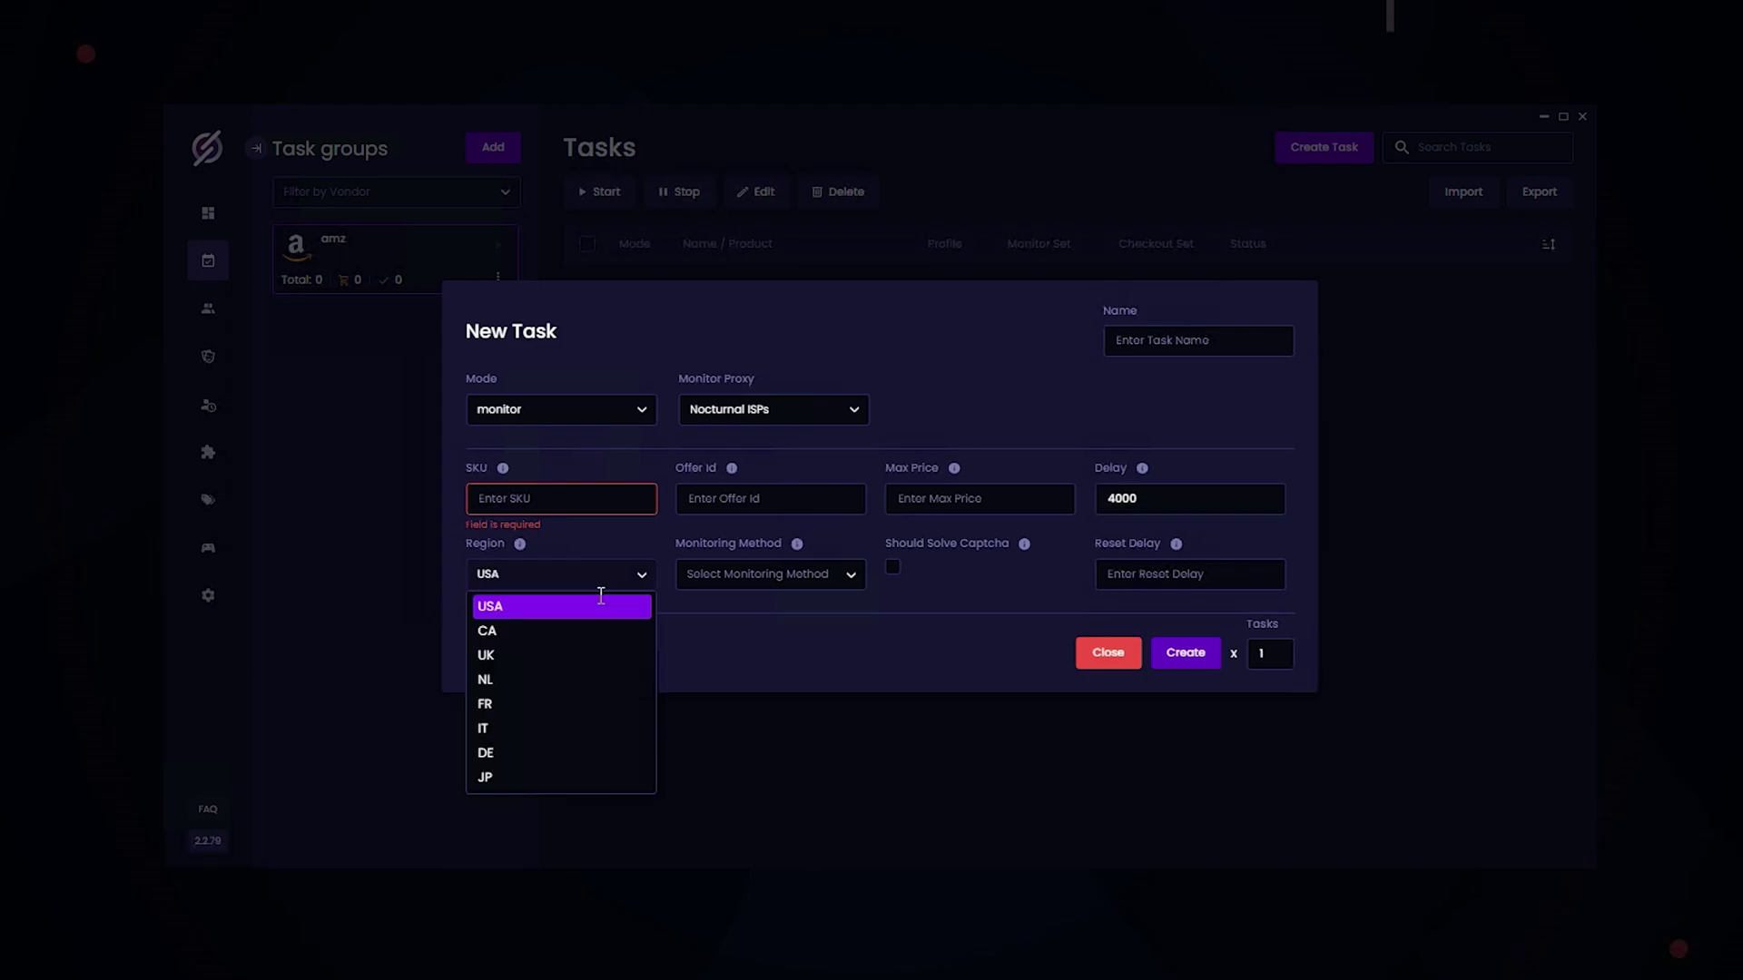
{"action": "left_click", "coordinate": [526, 607]}
Step: Keep scrape as the monitoring method, check Reset Delay, and discard the monitor task uncreated
{"action": "left_click", "coordinate": [764, 573]}
{"action": "left_click", "coordinate": [722, 648]}
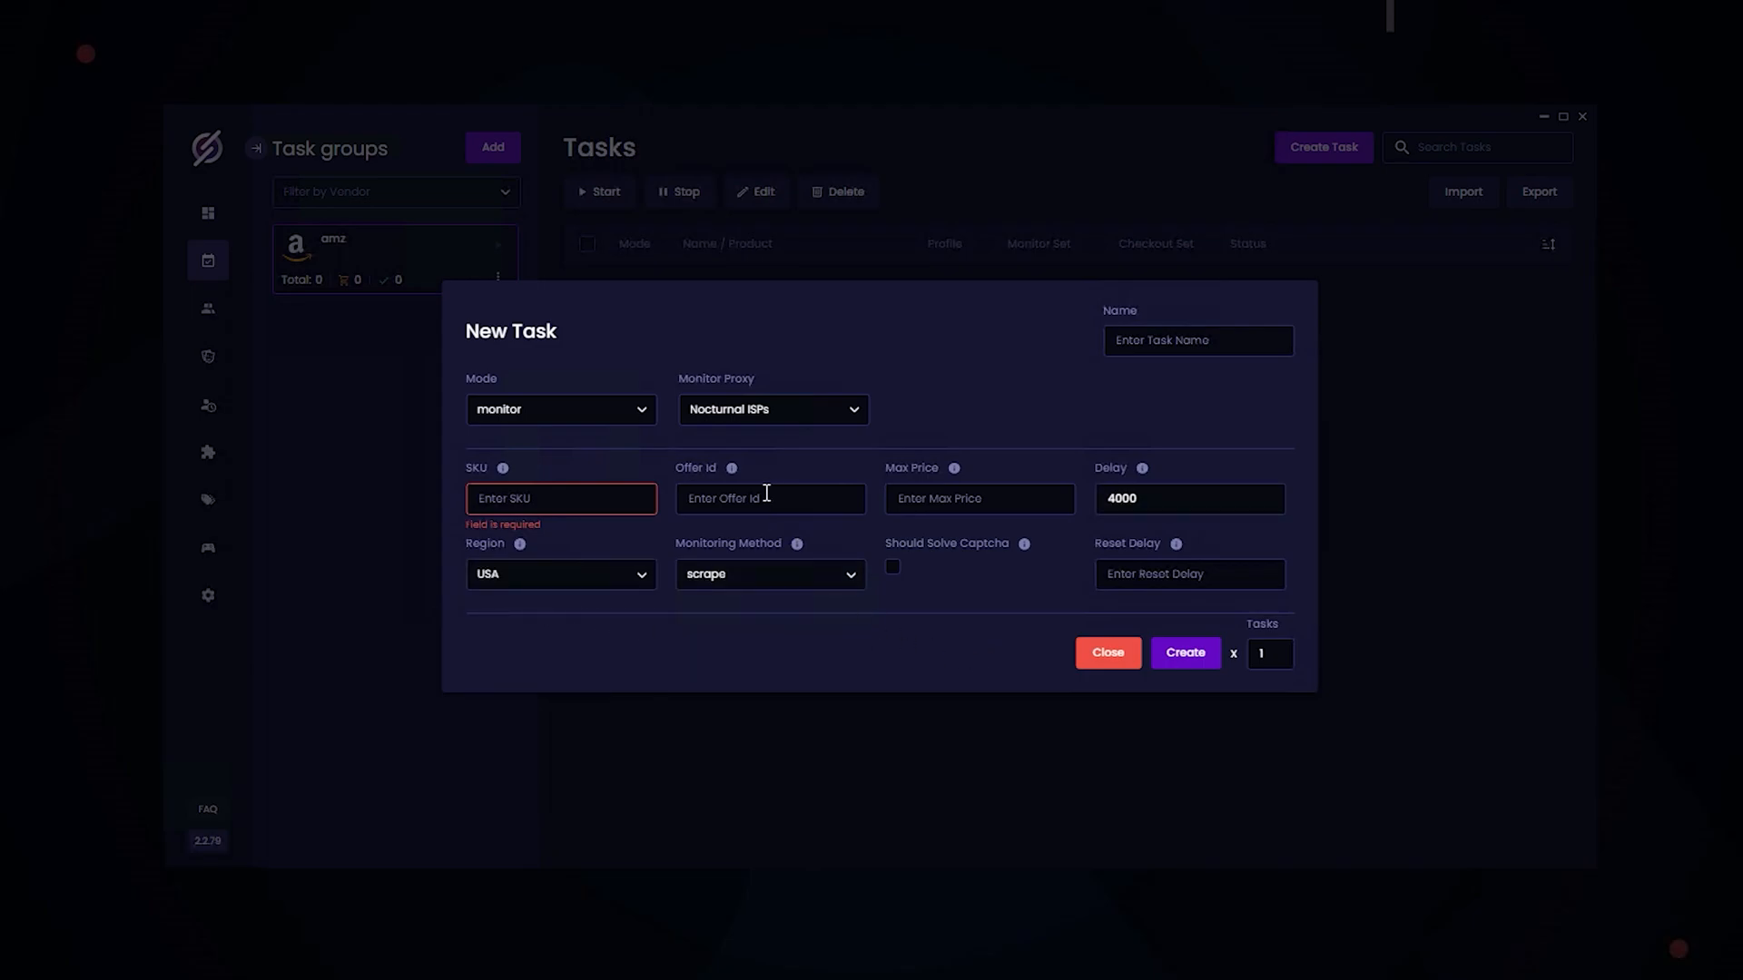
{"action": "left_click", "coordinate": [759, 574]}
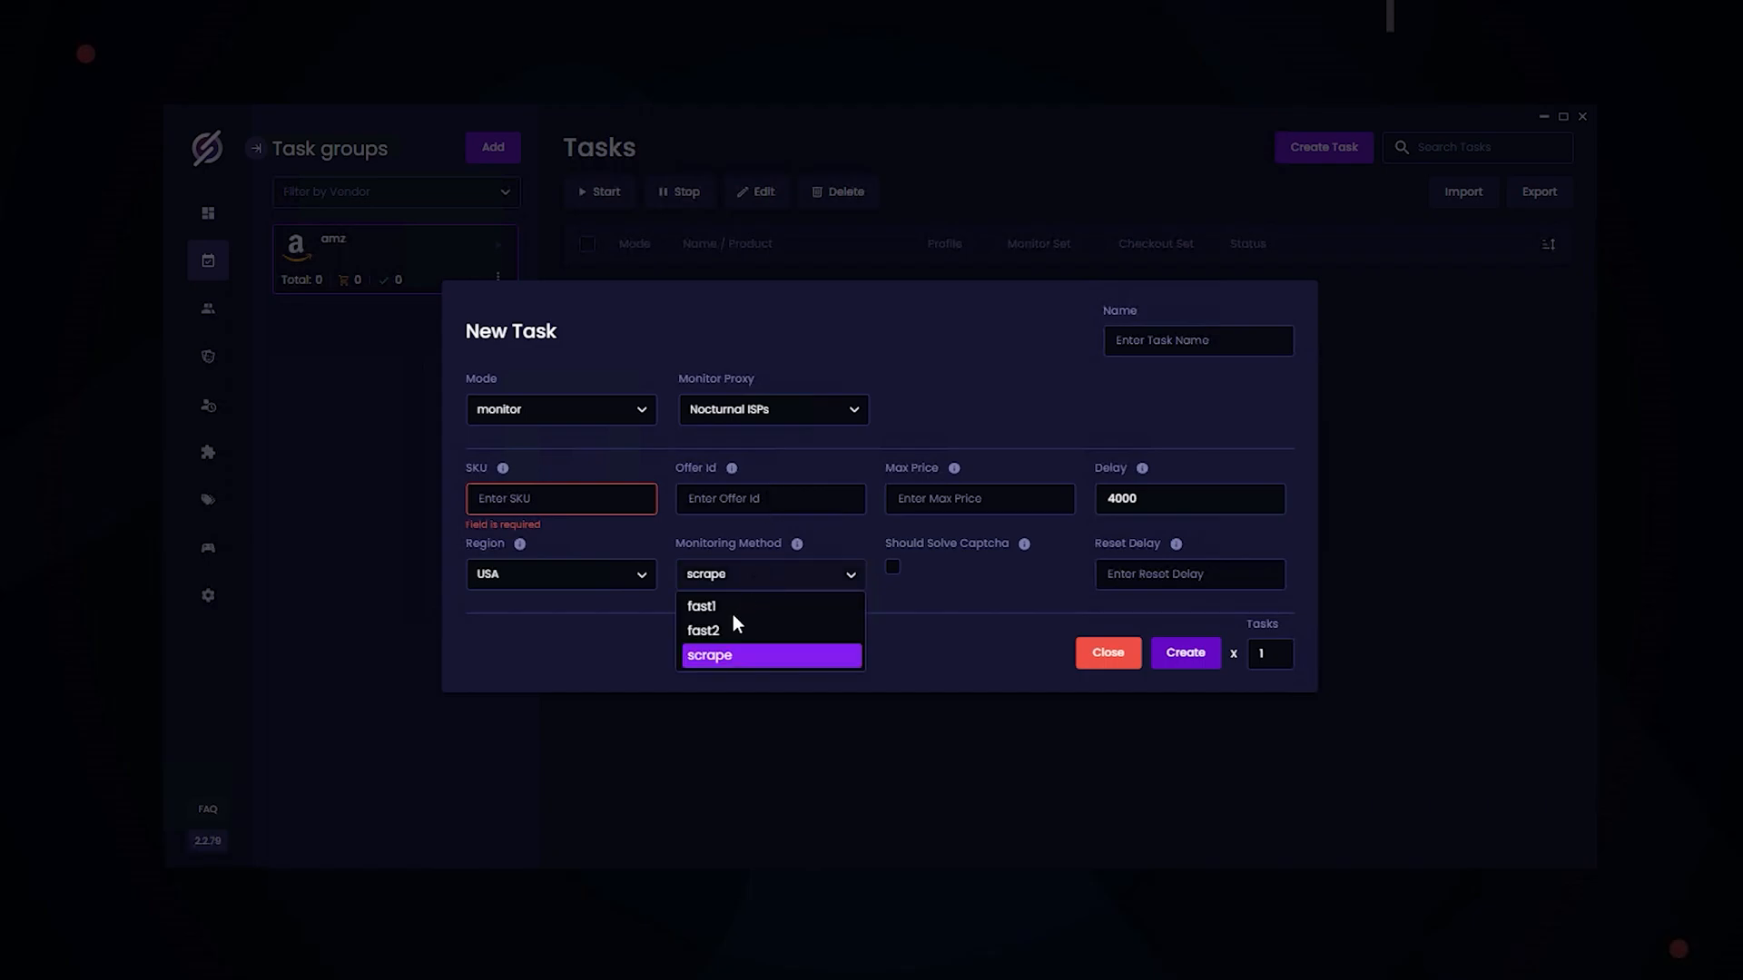
{"action": "left_click", "coordinate": [895, 638]}
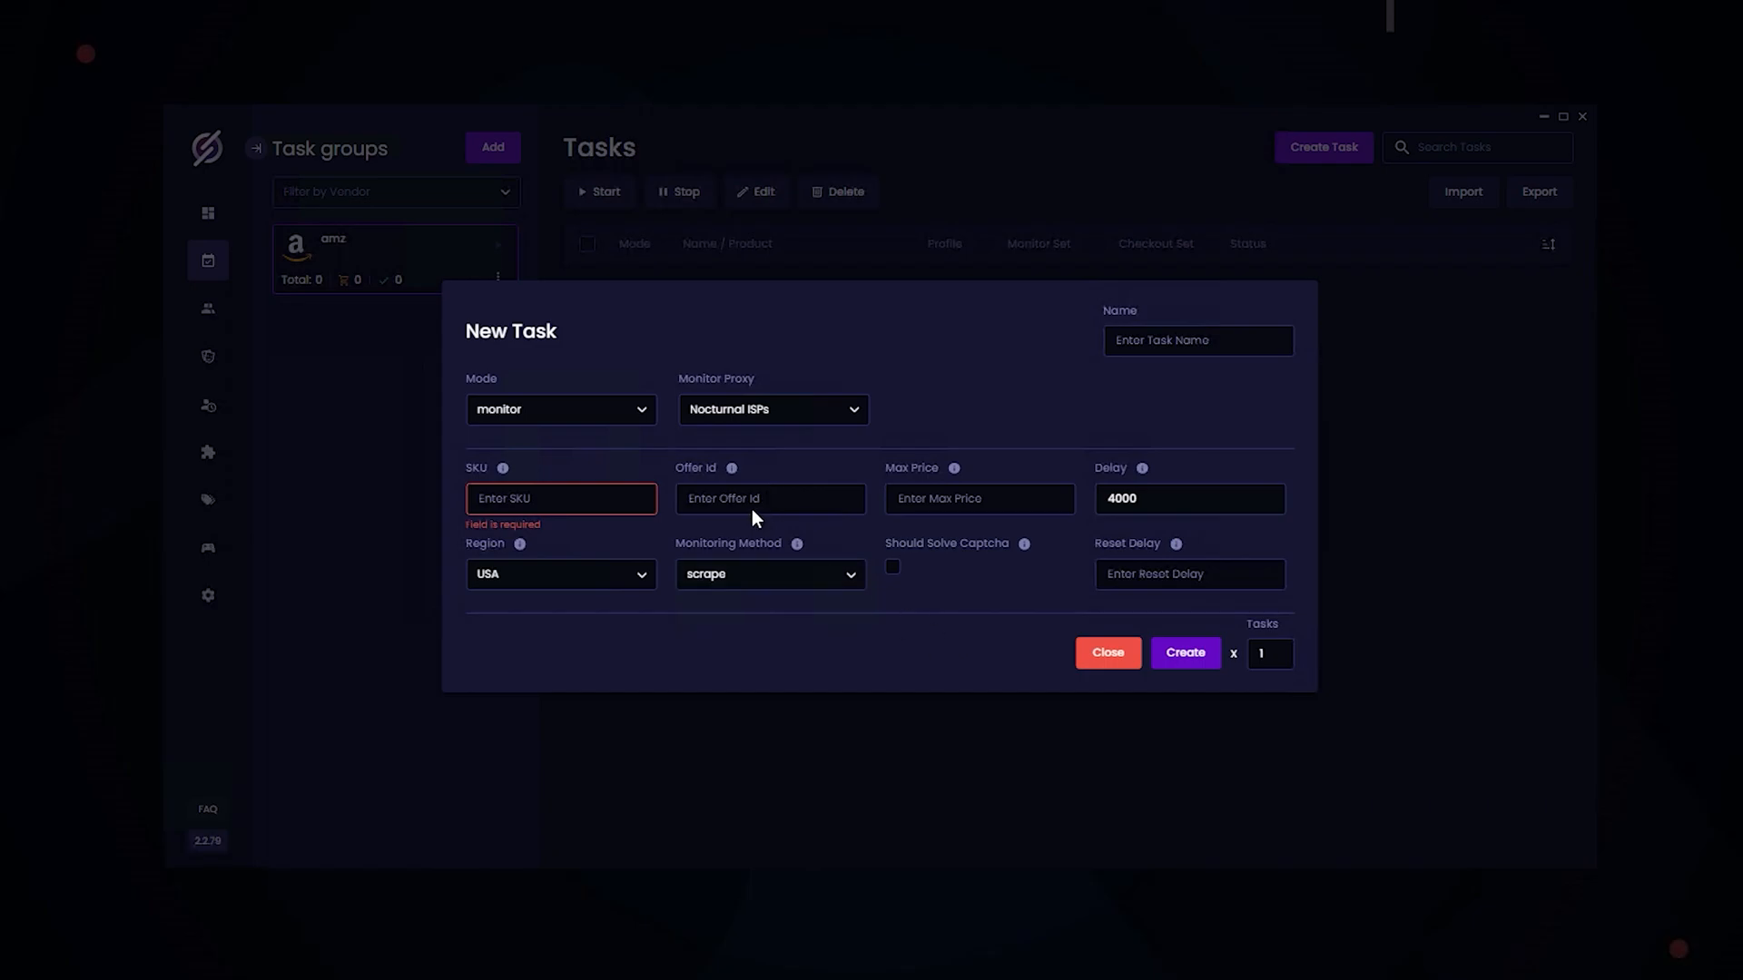
{"action": "left_click", "coordinate": [812, 579]}
{"action": "left_click", "coordinate": [766, 653]}
{"action": "left_click", "coordinate": [1257, 579]}
{"action": "type", "text": "5000"}
{"action": "left_click", "coordinate": [1106, 652]}
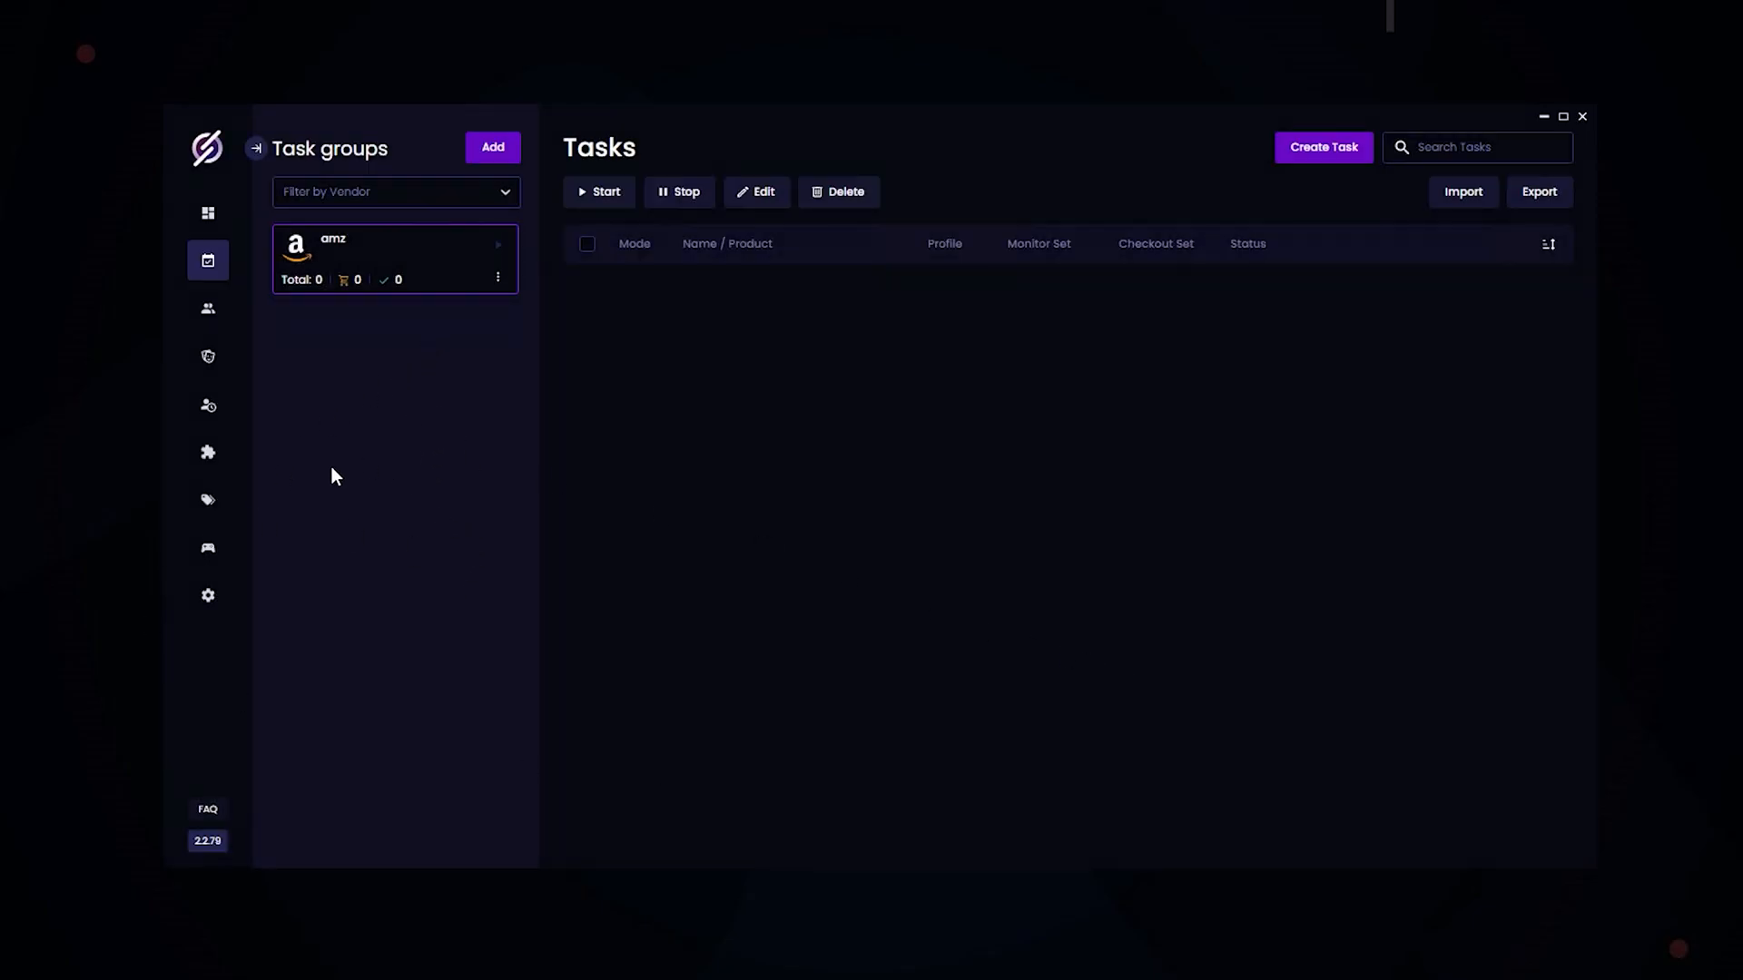
Step: View the PS5 Amazon product group's eight PlayStation 5 SKUs, then return to Tasks
{"action": "left_click", "coordinate": [208, 499]}
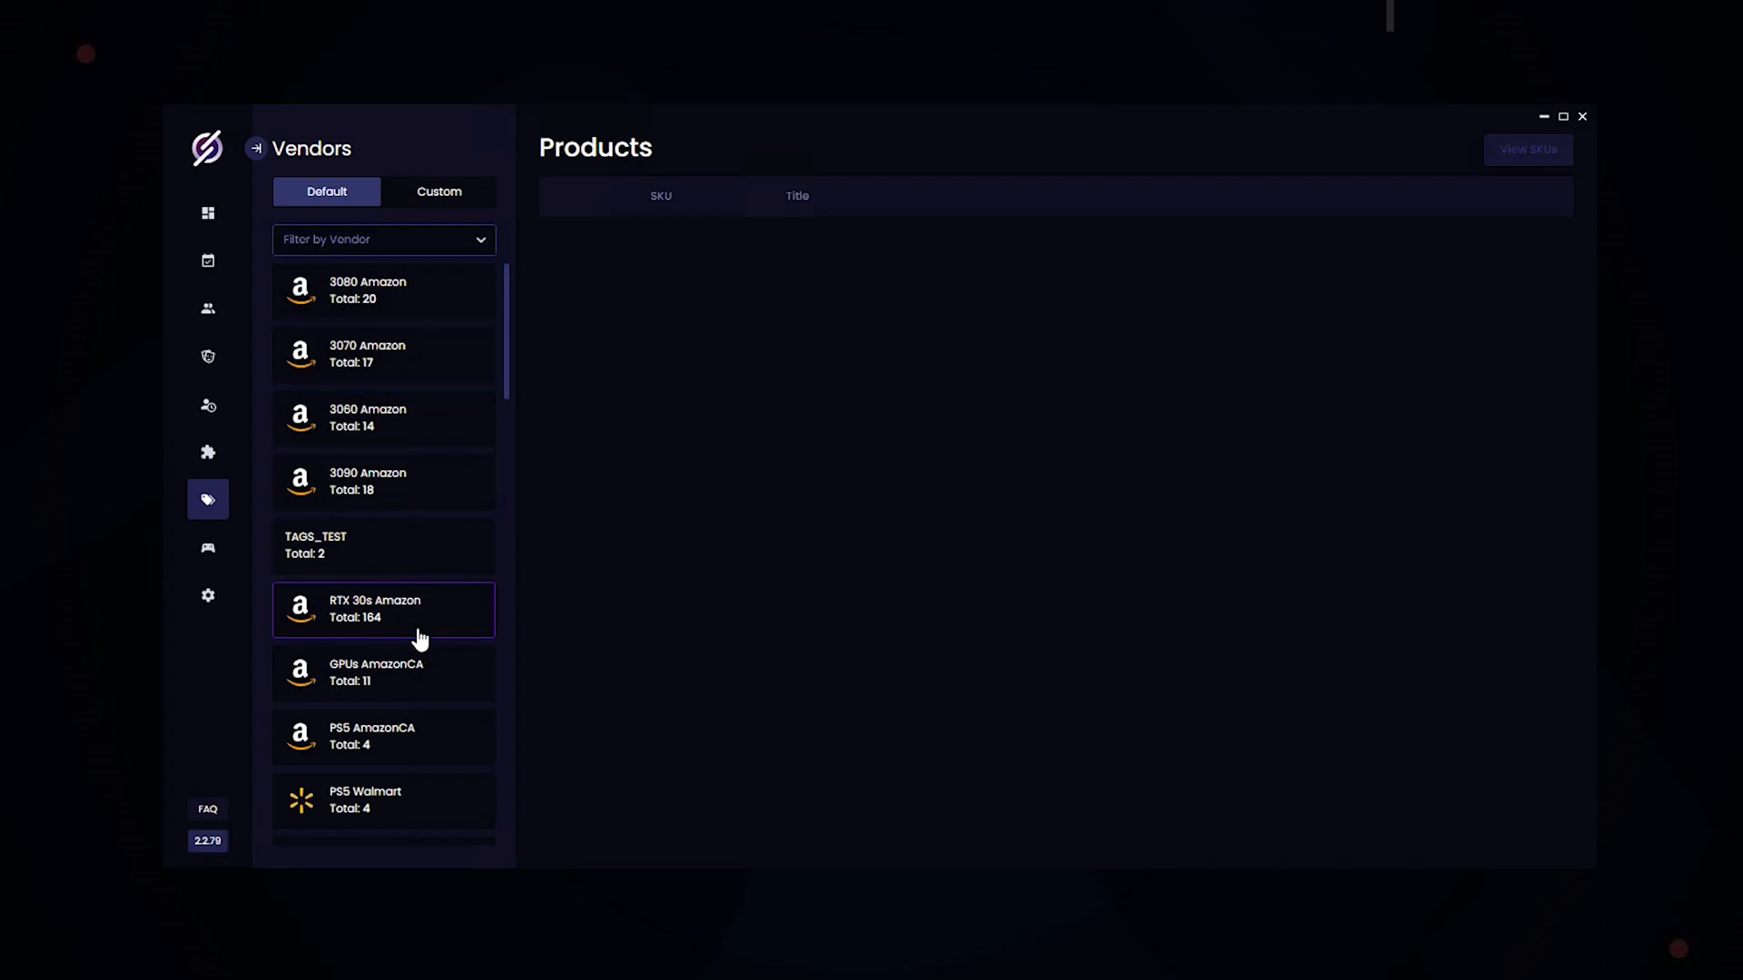
{"action": "scroll", "coordinate": [418, 627], "scroll_direction": "down", "scroll_amount": 5}
{"action": "left_click", "coordinate": [395, 722]}
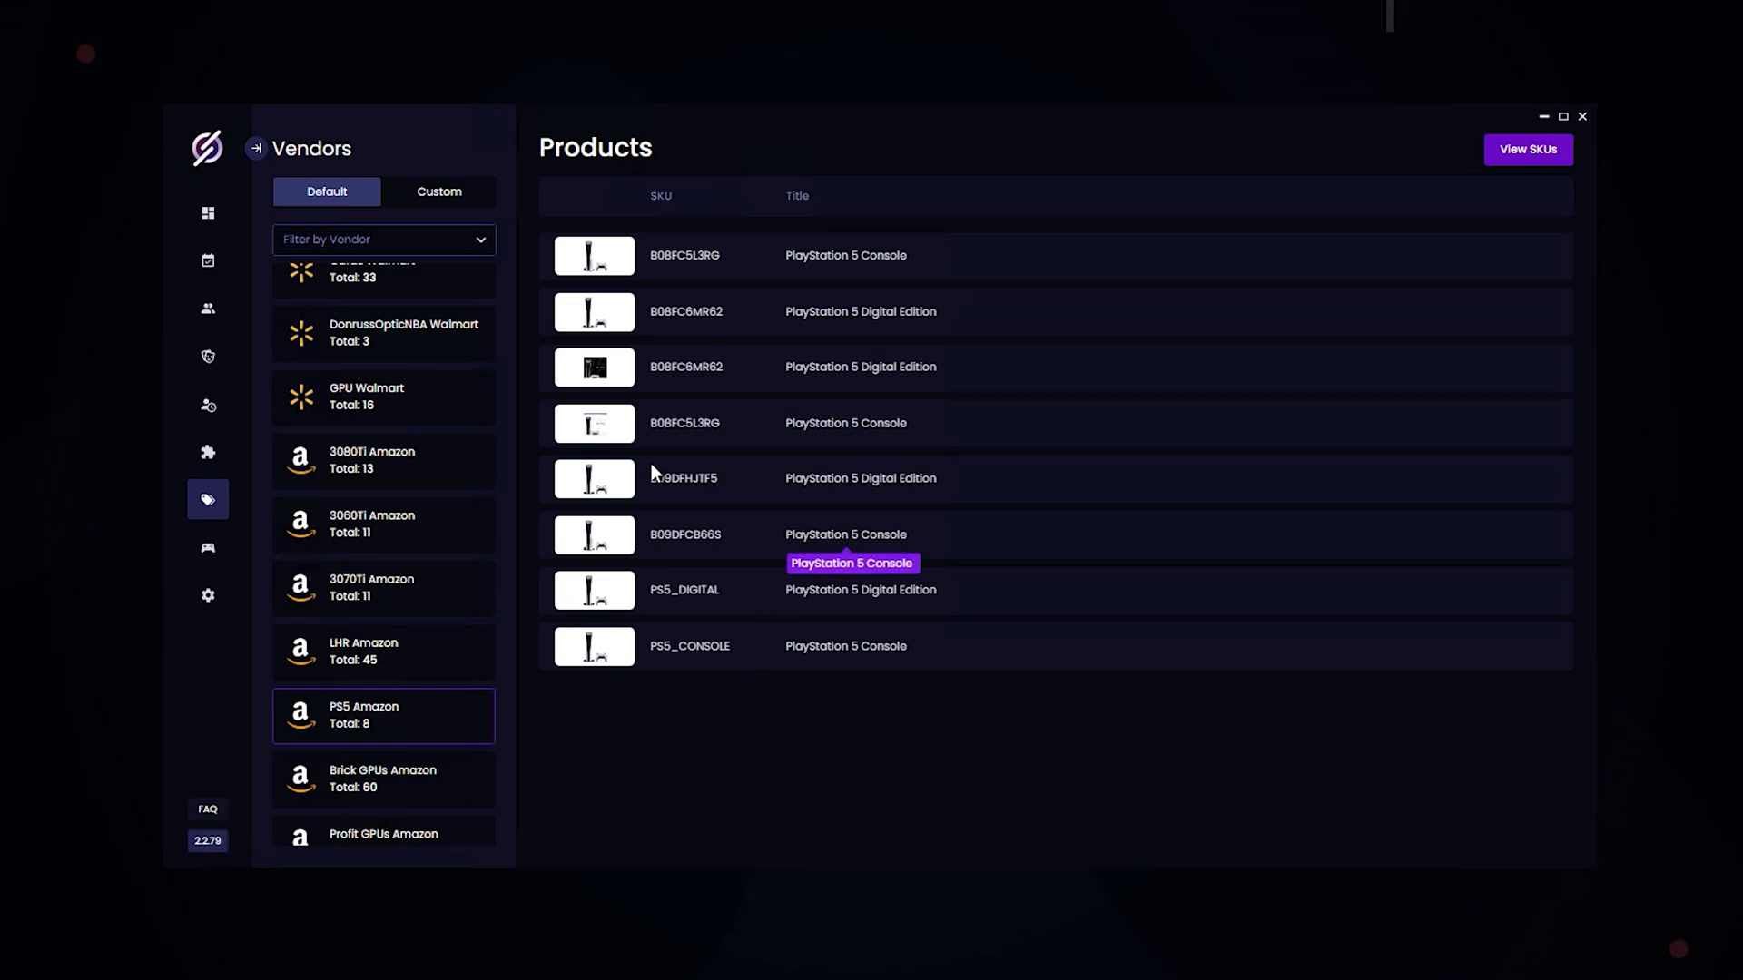
{"action": "left_click", "coordinate": [208, 260]}
Step: Start a new turbo-mode task with Nocturnal ISPs for both monitor and checkout proxies
{"action": "left_click", "coordinate": [1324, 148]}
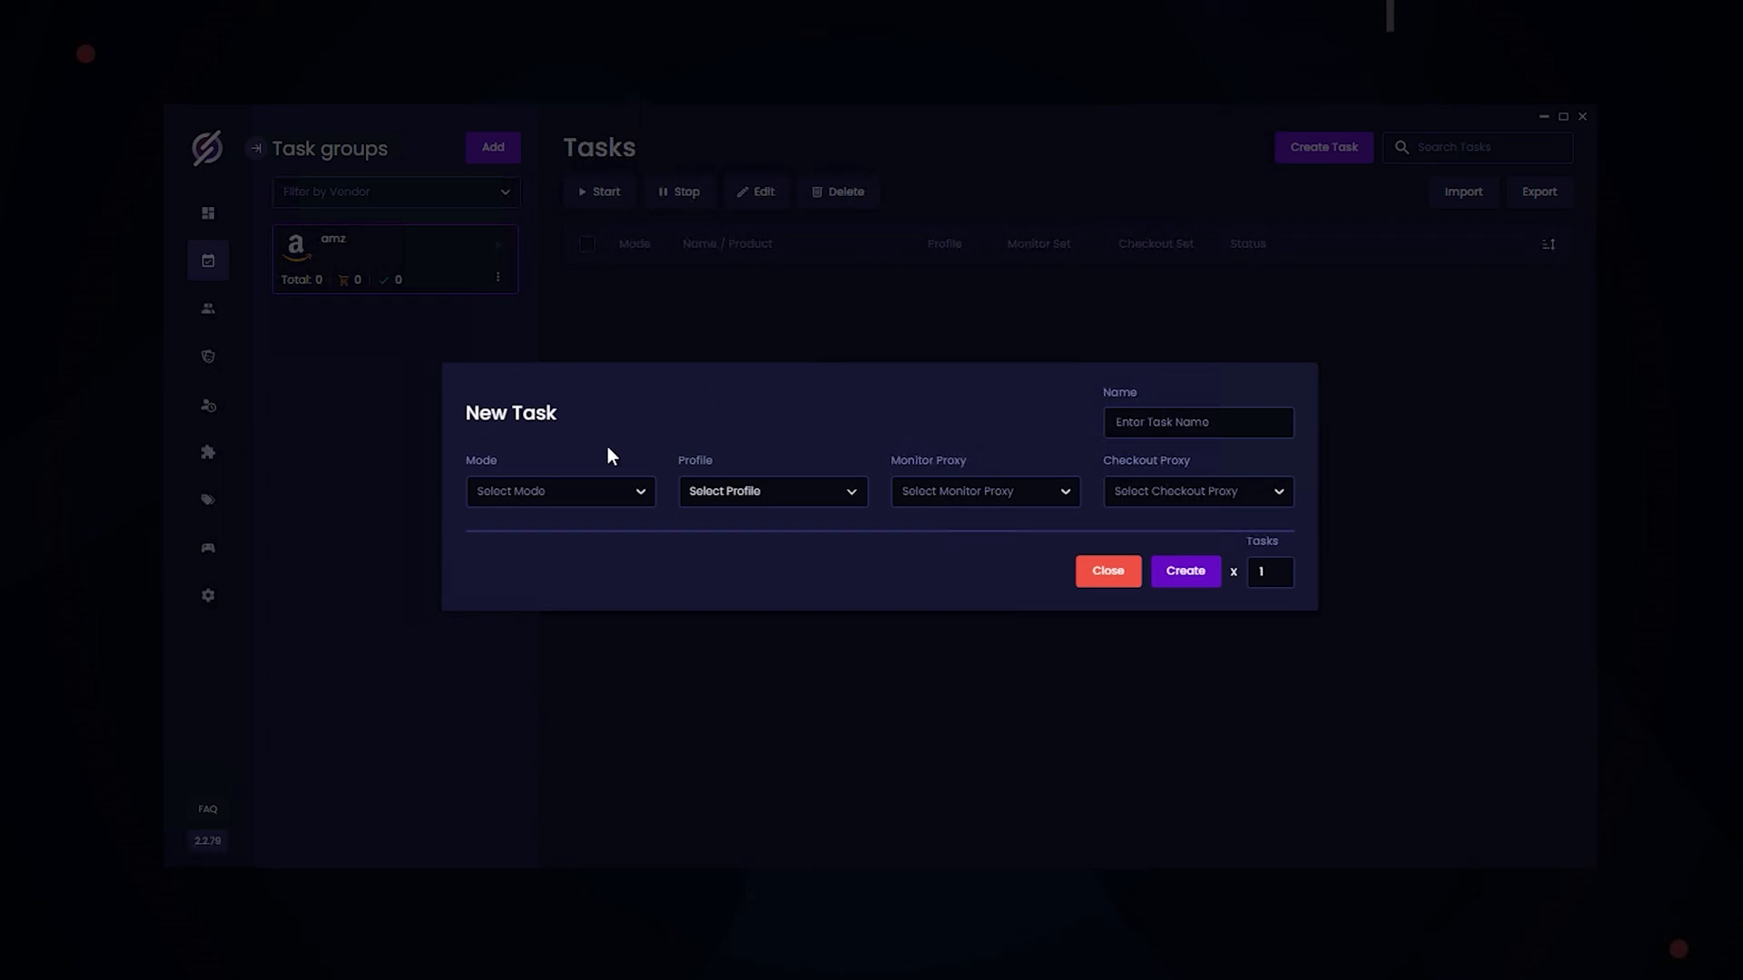
{"action": "left_click", "coordinate": [558, 491]}
{"action": "left_click", "coordinate": [517, 558]}
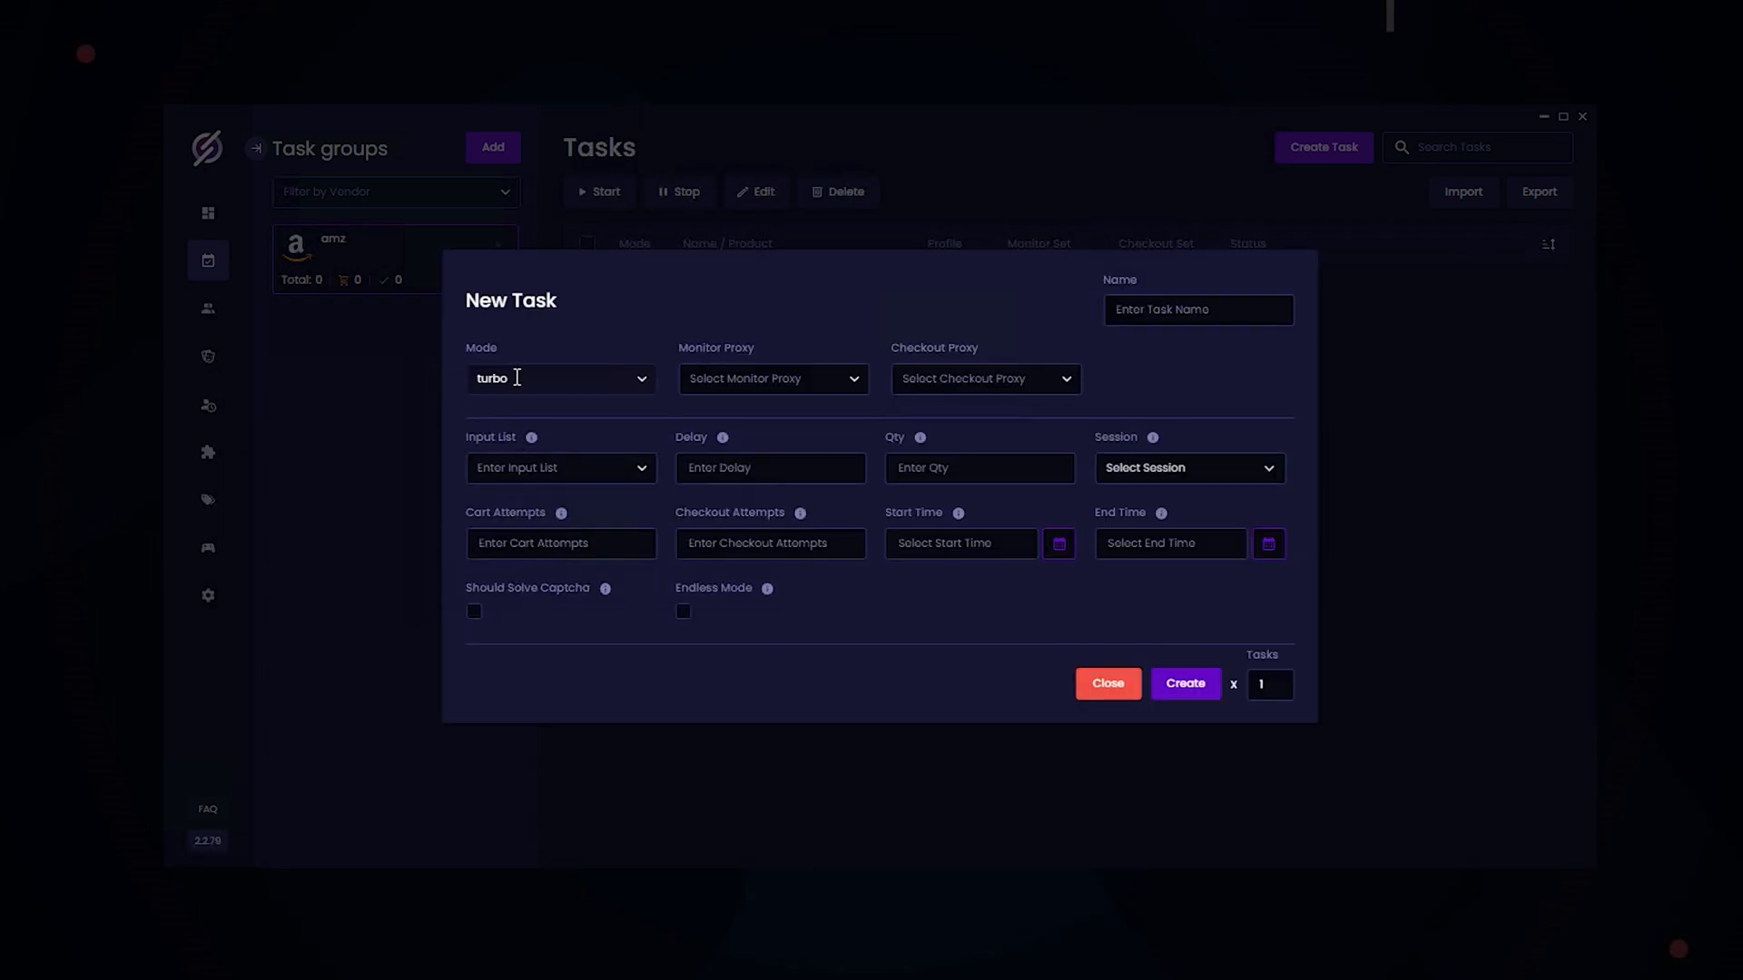
{"action": "left_click", "coordinate": [779, 378]}
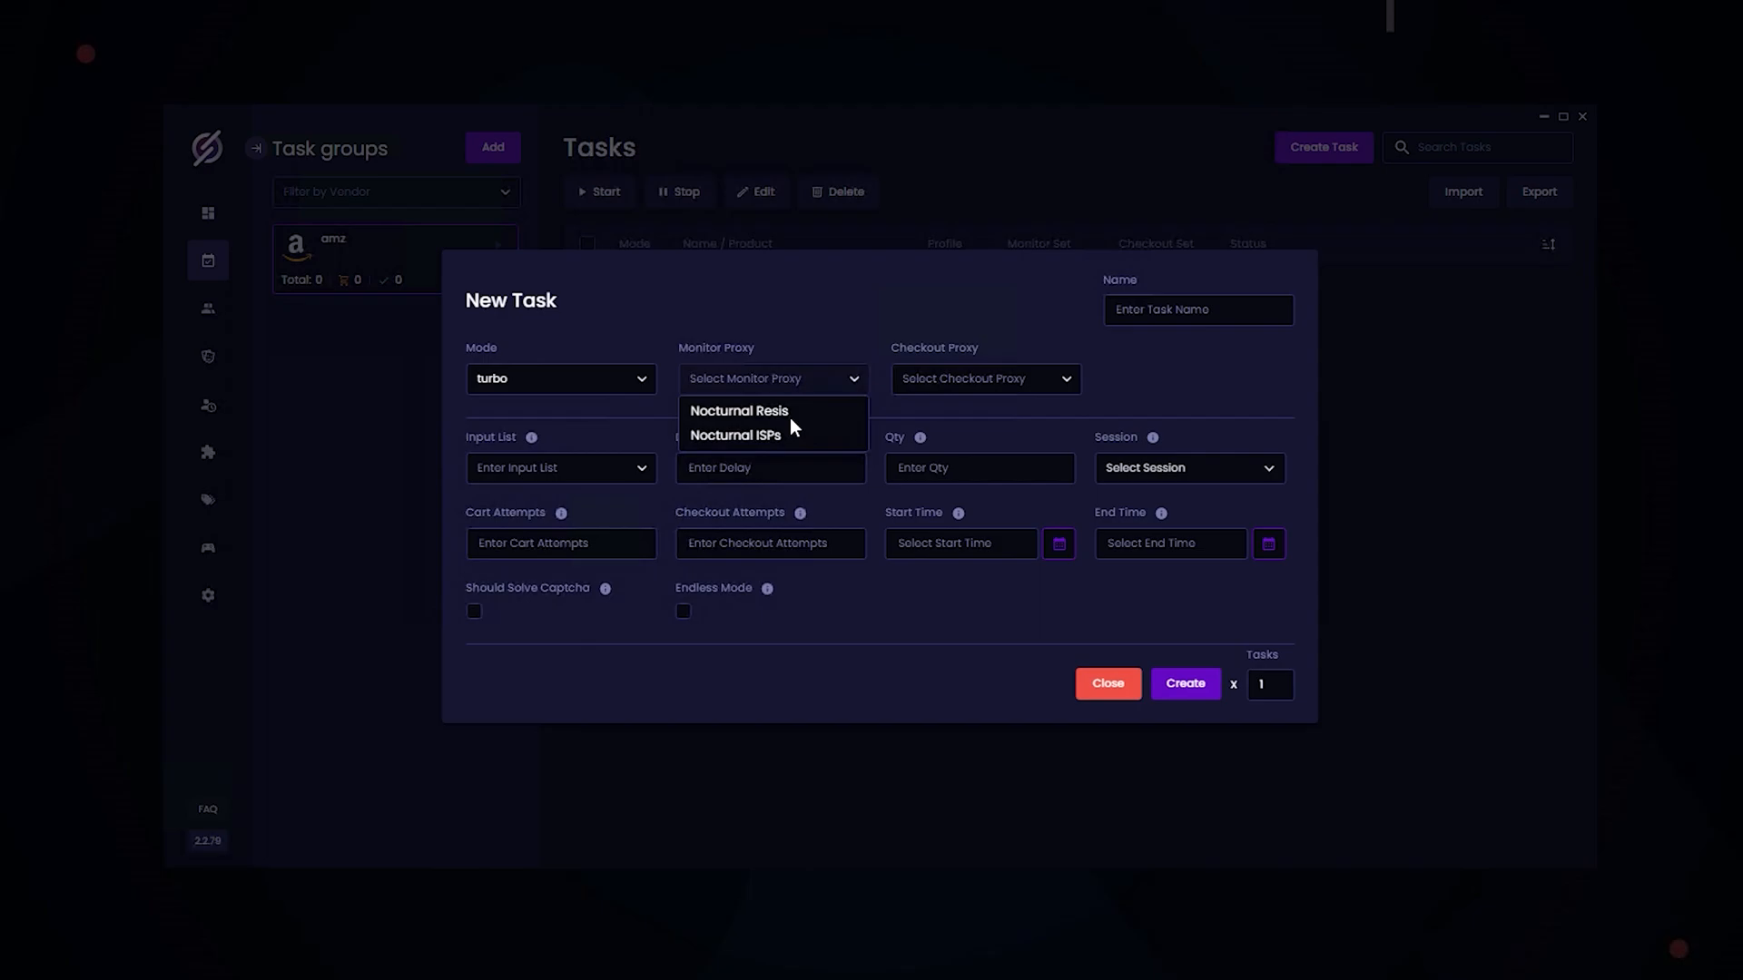
{"action": "left_click", "coordinate": [786, 435]}
{"action": "left_click", "coordinate": [983, 378]}
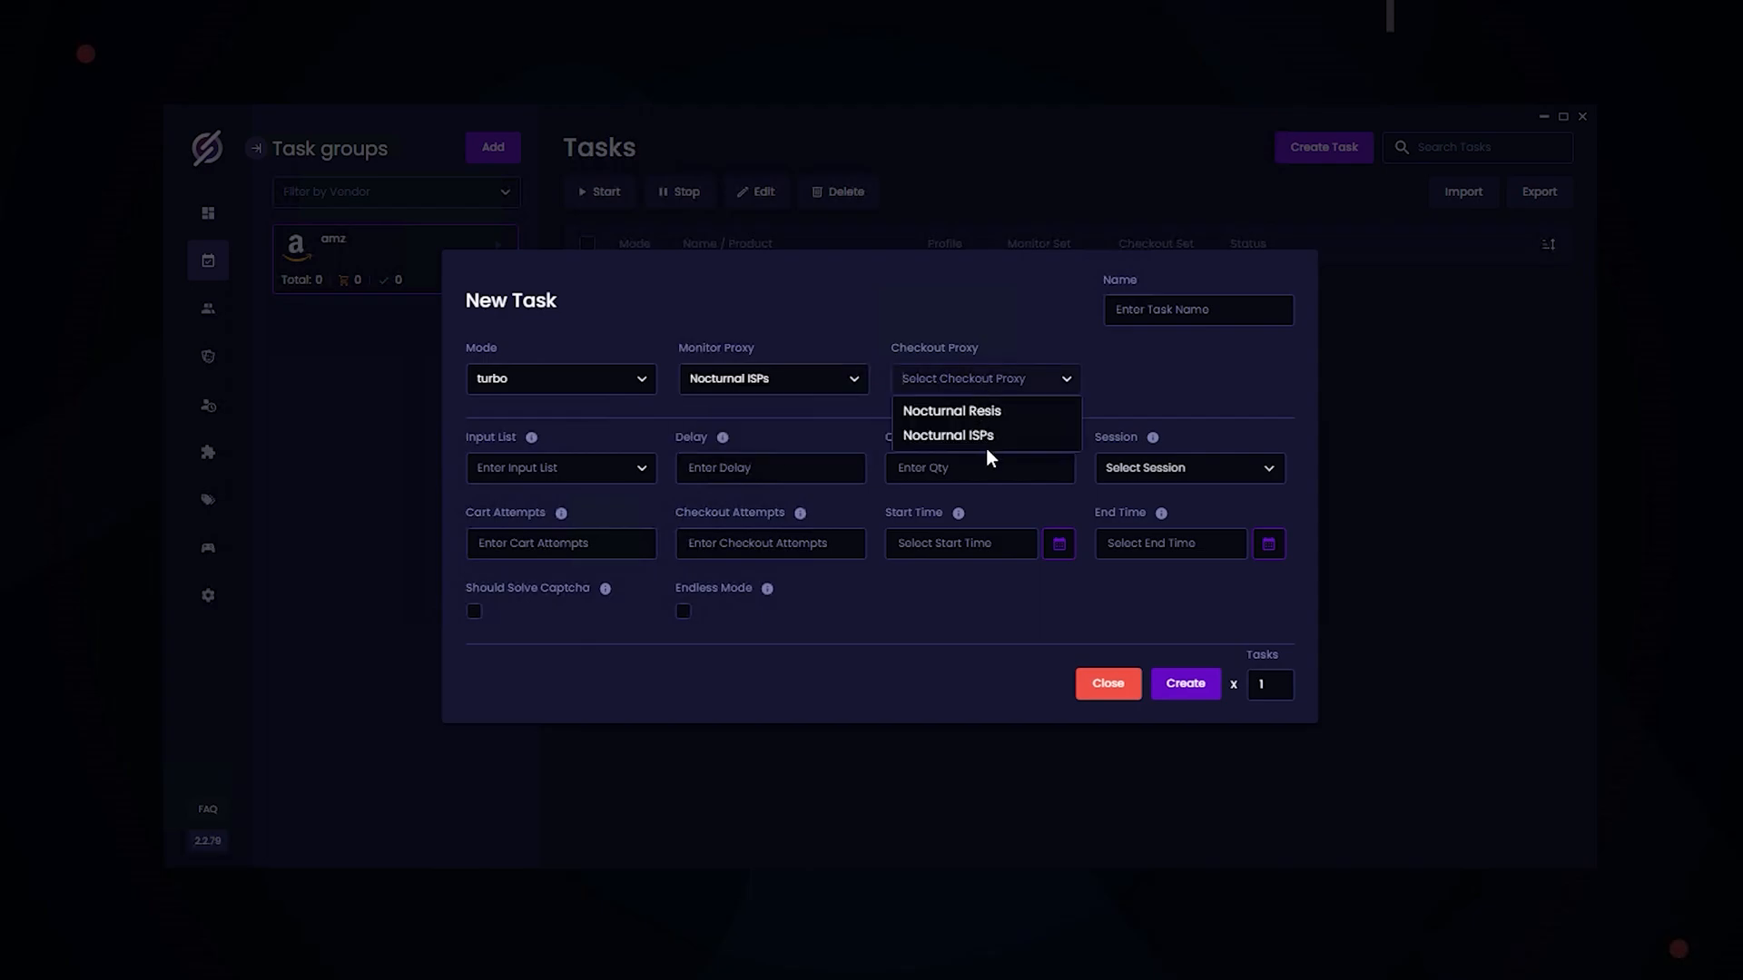
{"action": "left_click", "coordinate": [987, 436]}
Step: Choose the PS5 Amazon input list, delay 3500, quantity 1, and include all sessions
{"action": "left_click", "coordinate": [559, 467]}
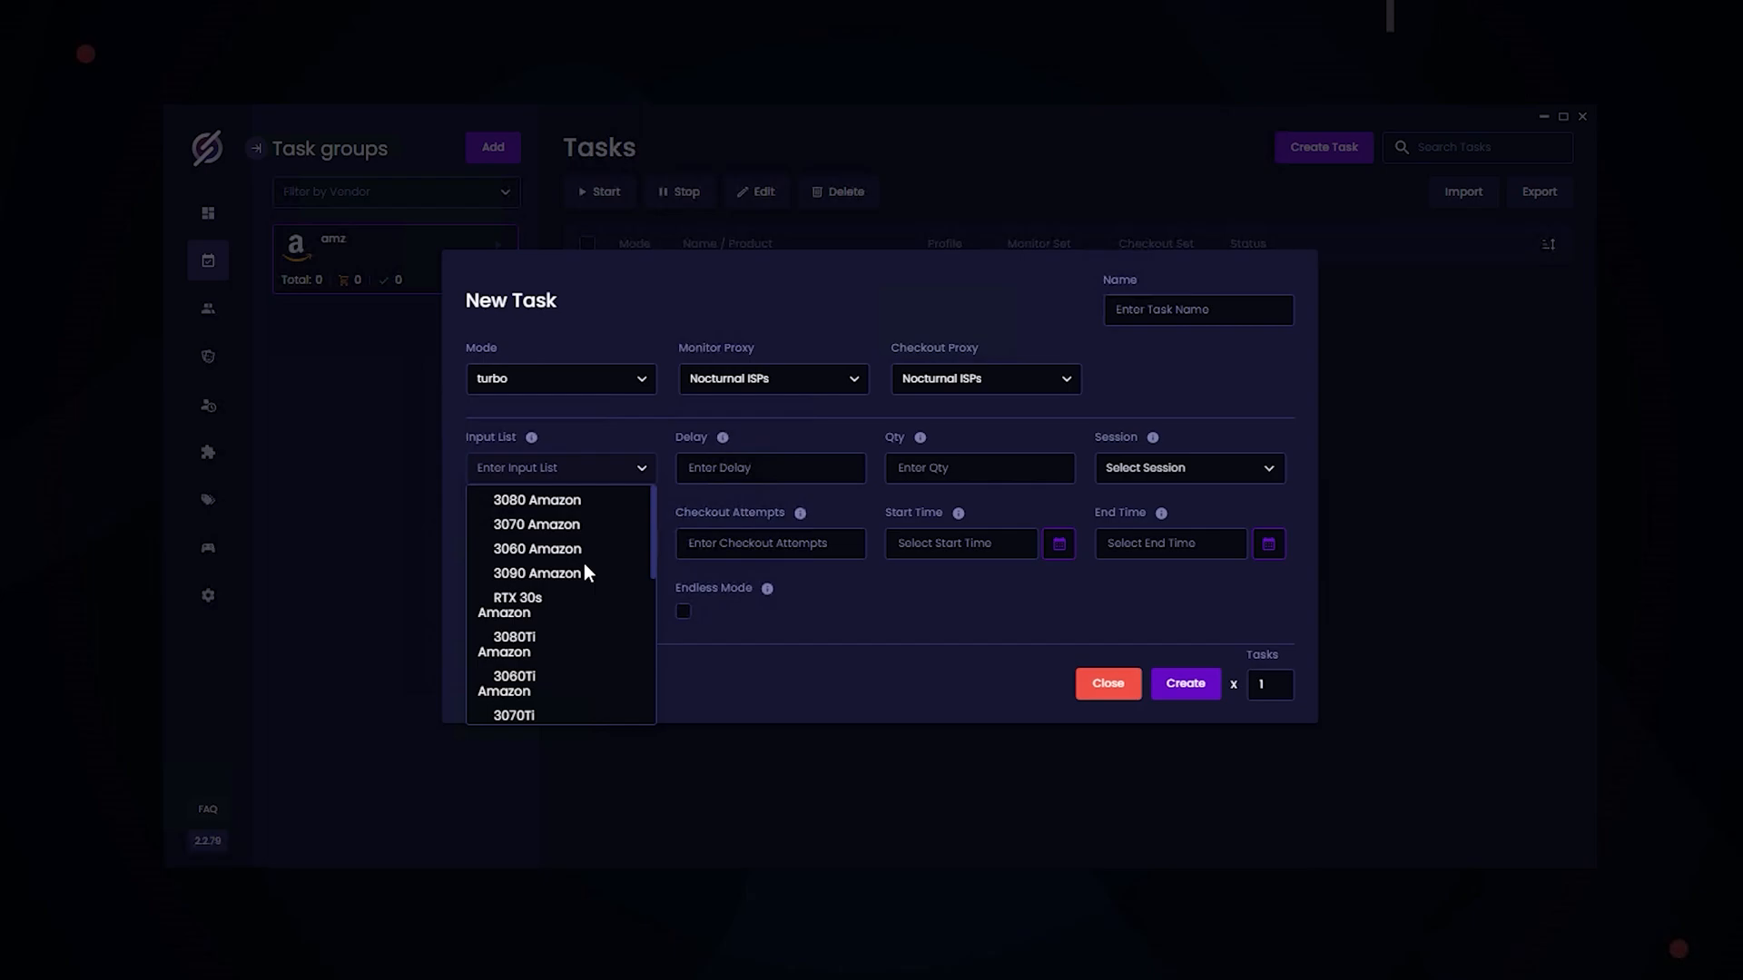
{"action": "scroll", "coordinate": [585, 563], "scroll_direction": "down", "scroll_amount": 5}
{"action": "scroll", "coordinate": [589, 574], "scroll_direction": "up", "scroll_amount": 4}
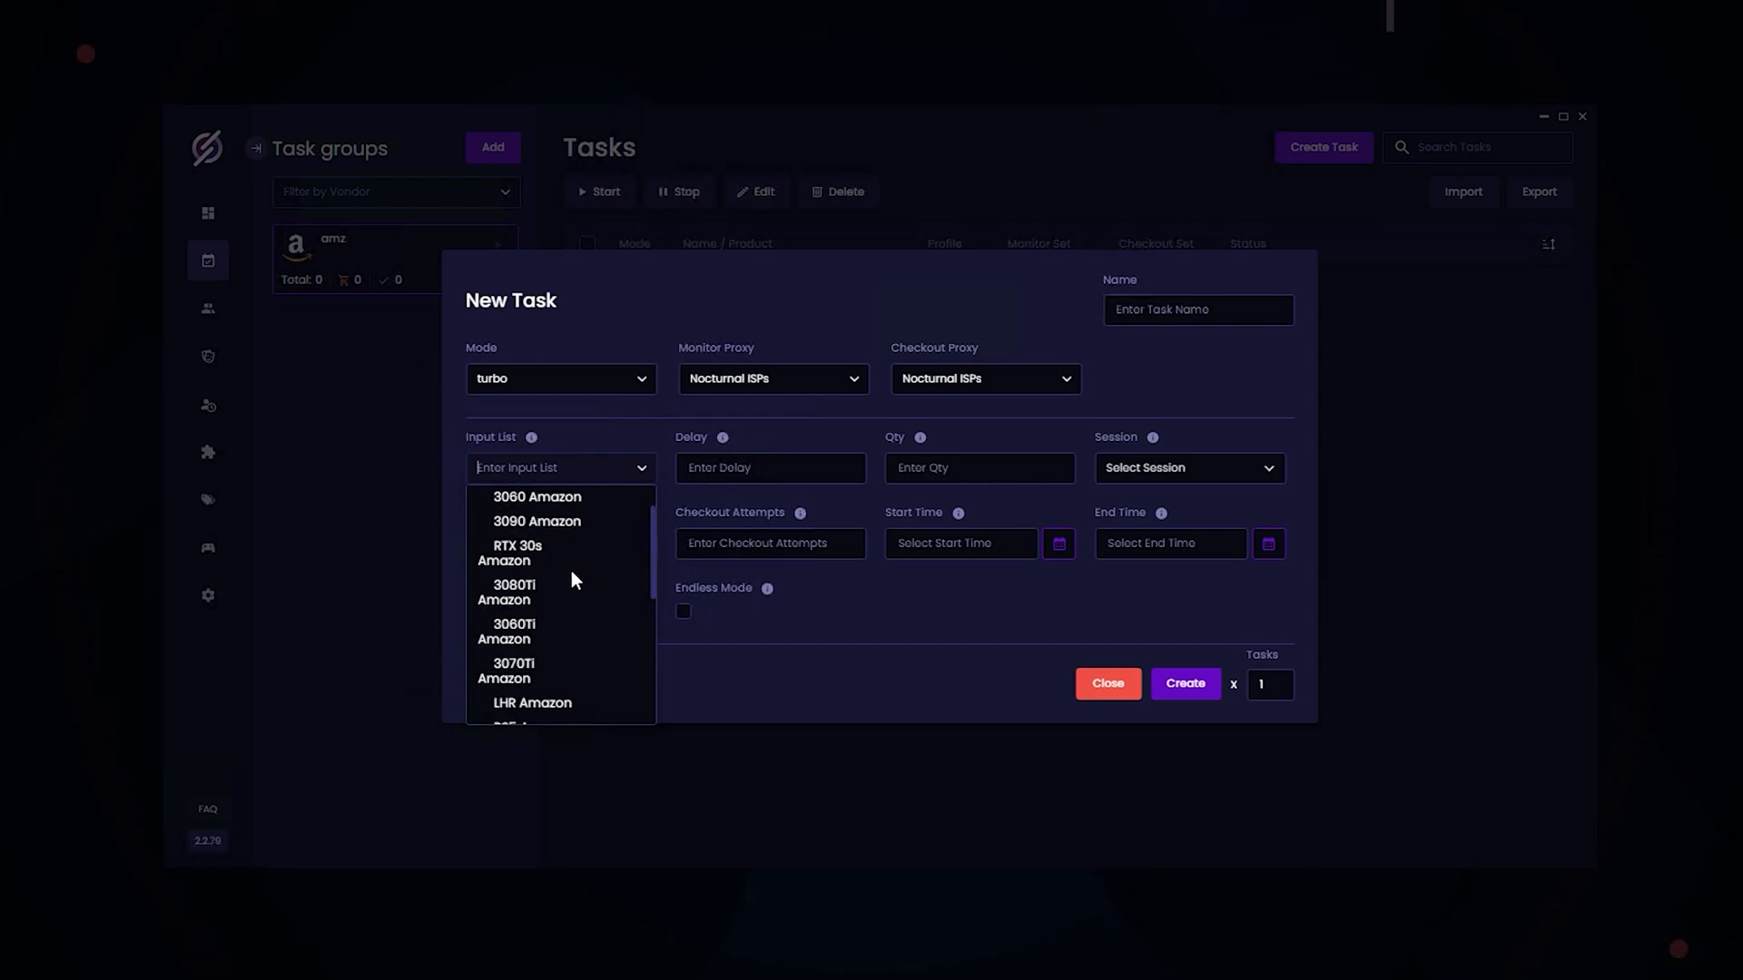
{"action": "scroll", "coordinate": [571, 571], "scroll_direction": "down", "scroll_amount": 5}
{"action": "scroll", "coordinate": [576, 594], "scroll_direction": "up", "scroll_amount": 5}
{"action": "scroll", "coordinate": [577, 596], "scroll_direction": "down", "scroll_amount": 2}
{"action": "left_click", "coordinate": [587, 593]}
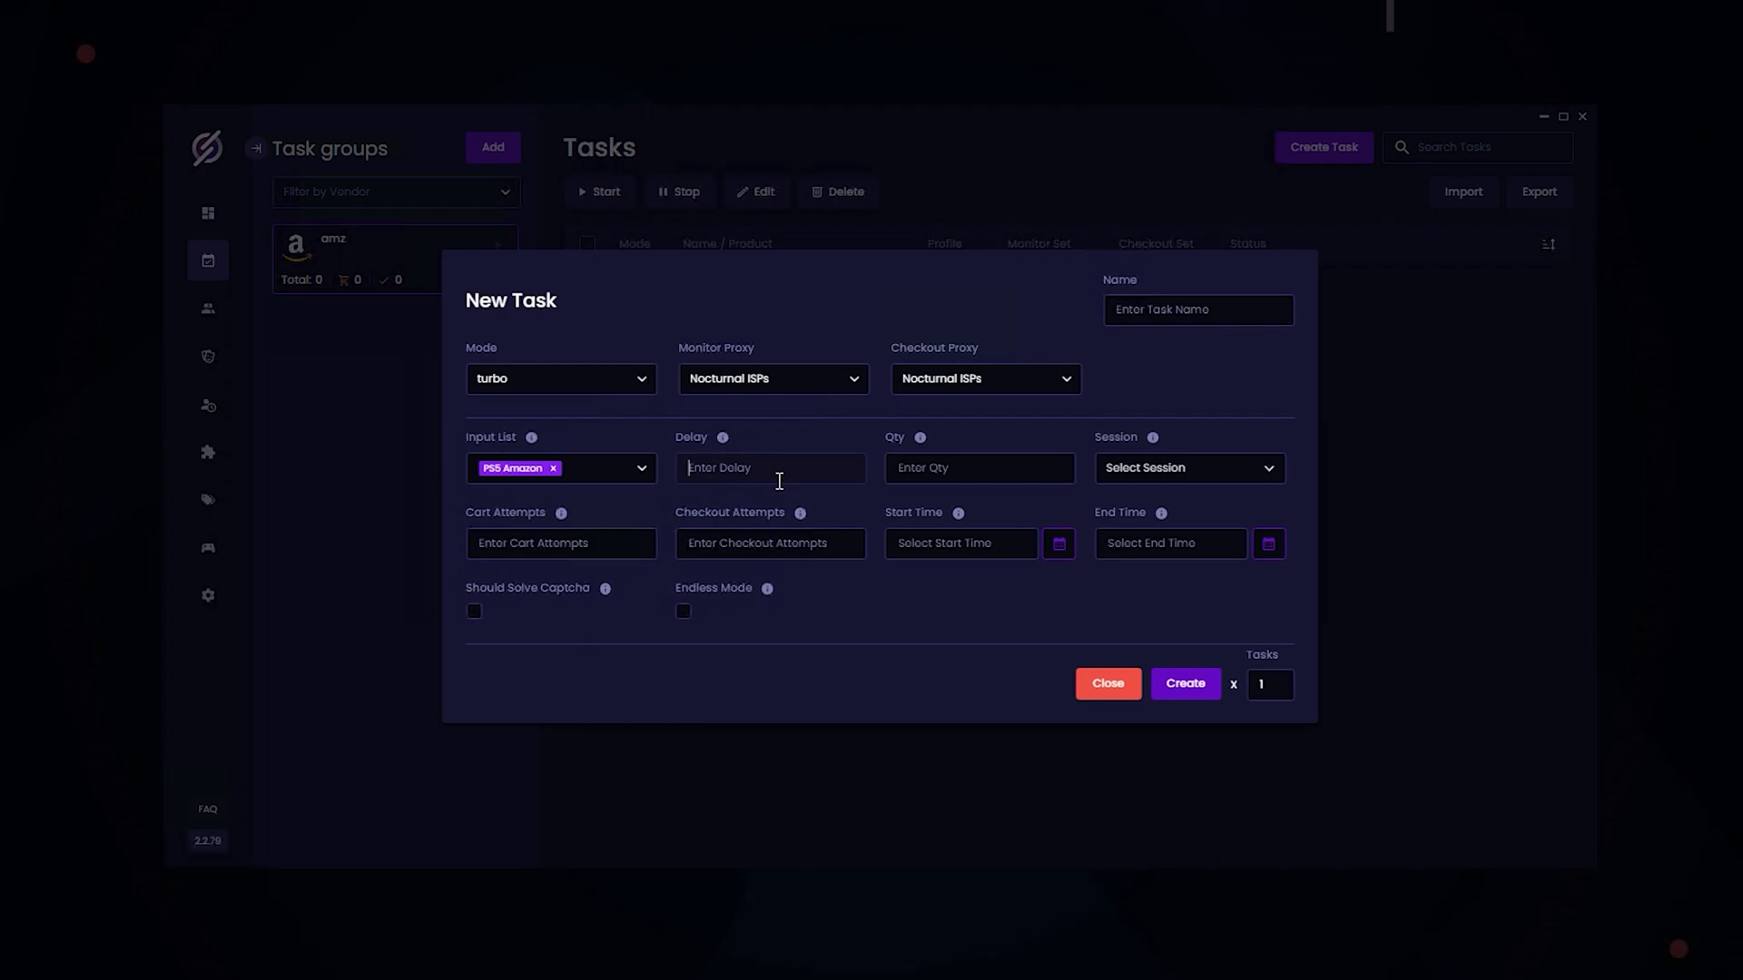
{"action": "type", "text": "3500"}
{"action": "left_click", "coordinate": [953, 480]}
{"action": "type", "text": "1"}
{"action": "left_click", "coordinate": [1187, 467]}
{"action": "left_click", "coordinate": [1118, 502]}
{"action": "left_click", "coordinate": [866, 611]}
Step: Set cart and checkout attempts to 10, then switch the task mode to buybox
{"action": "left_click", "coordinate": [562, 542]}
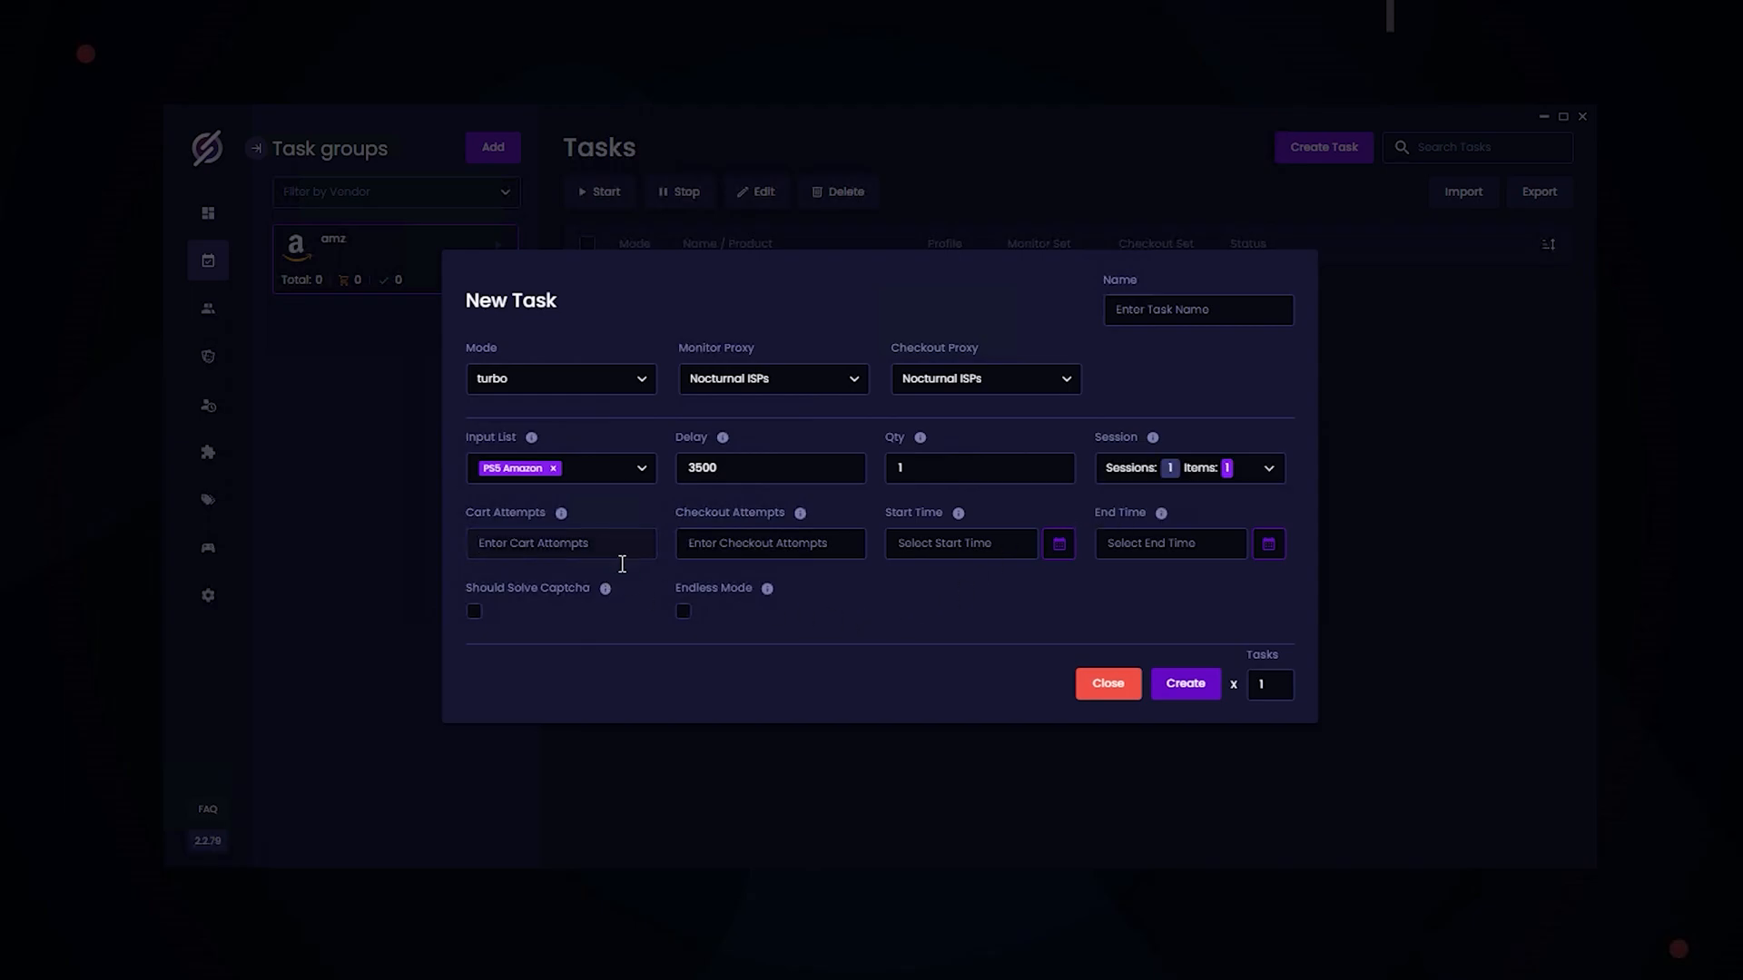
{"action": "type", "text": "10"}
{"action": "left_click", "coordinate": [777, 544]}
{"action": "type", "text": "10"}
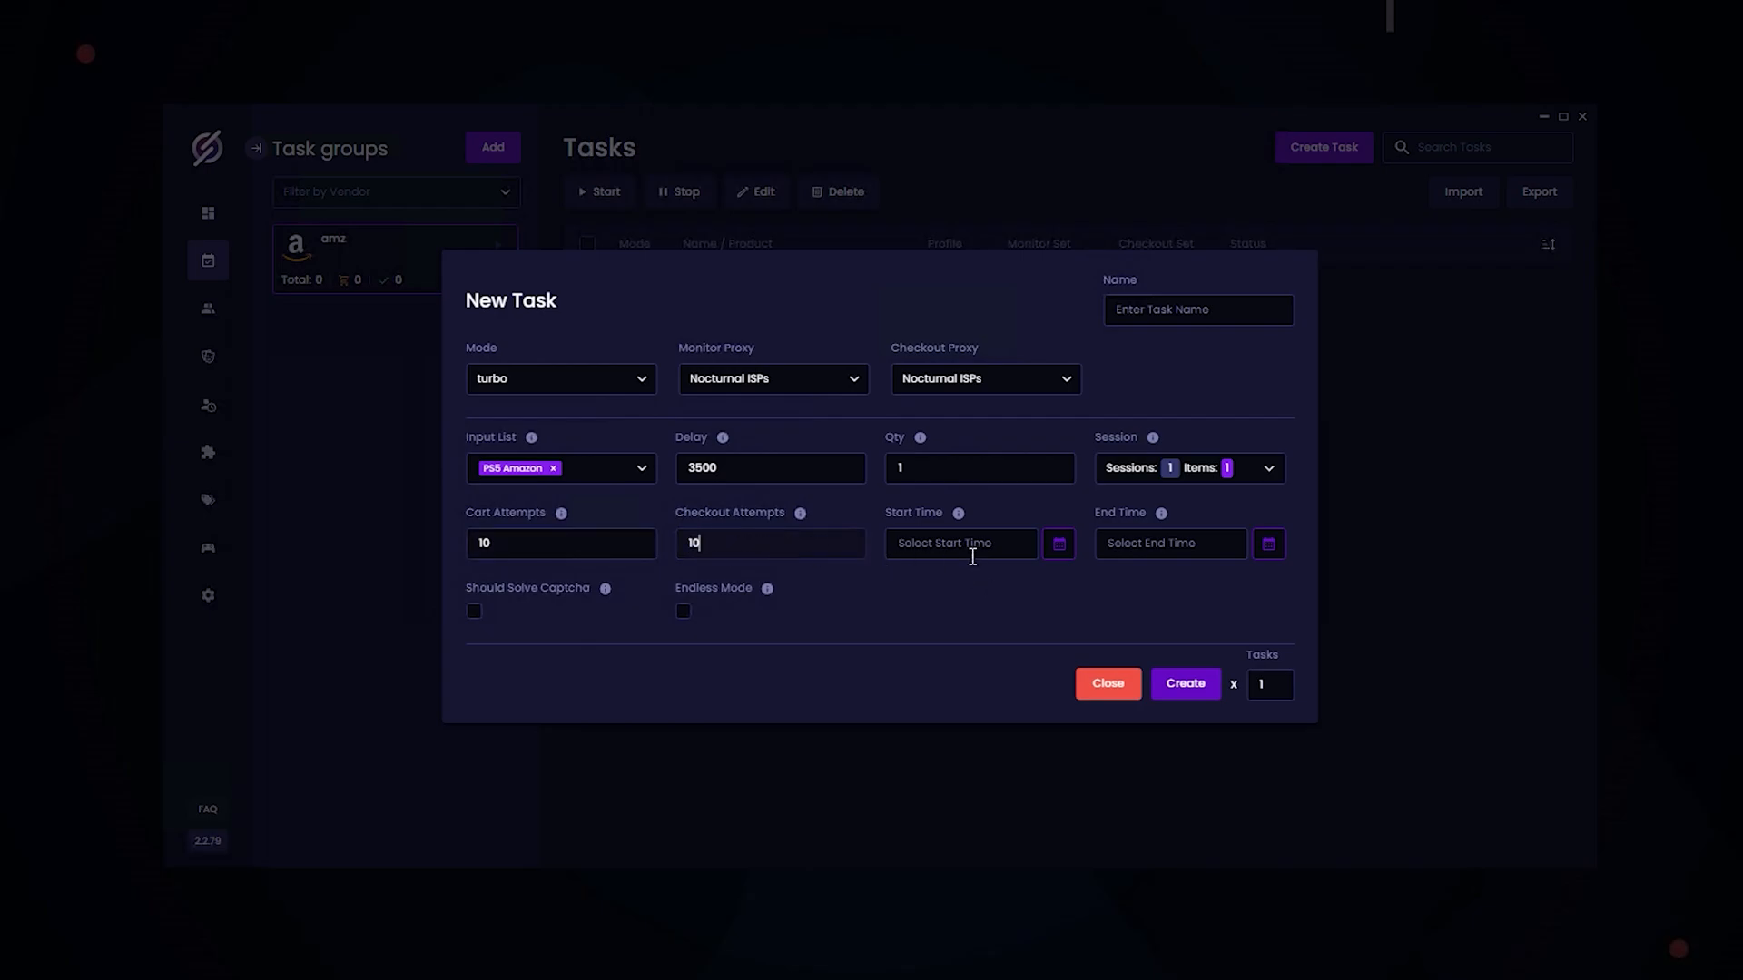
{"action": "left_click", "coordinate": [959, 546]}
{"action": "left_click", "coordinate": [1168, 544]}
{"action": "left_click", "coordinate": [546, 462]}
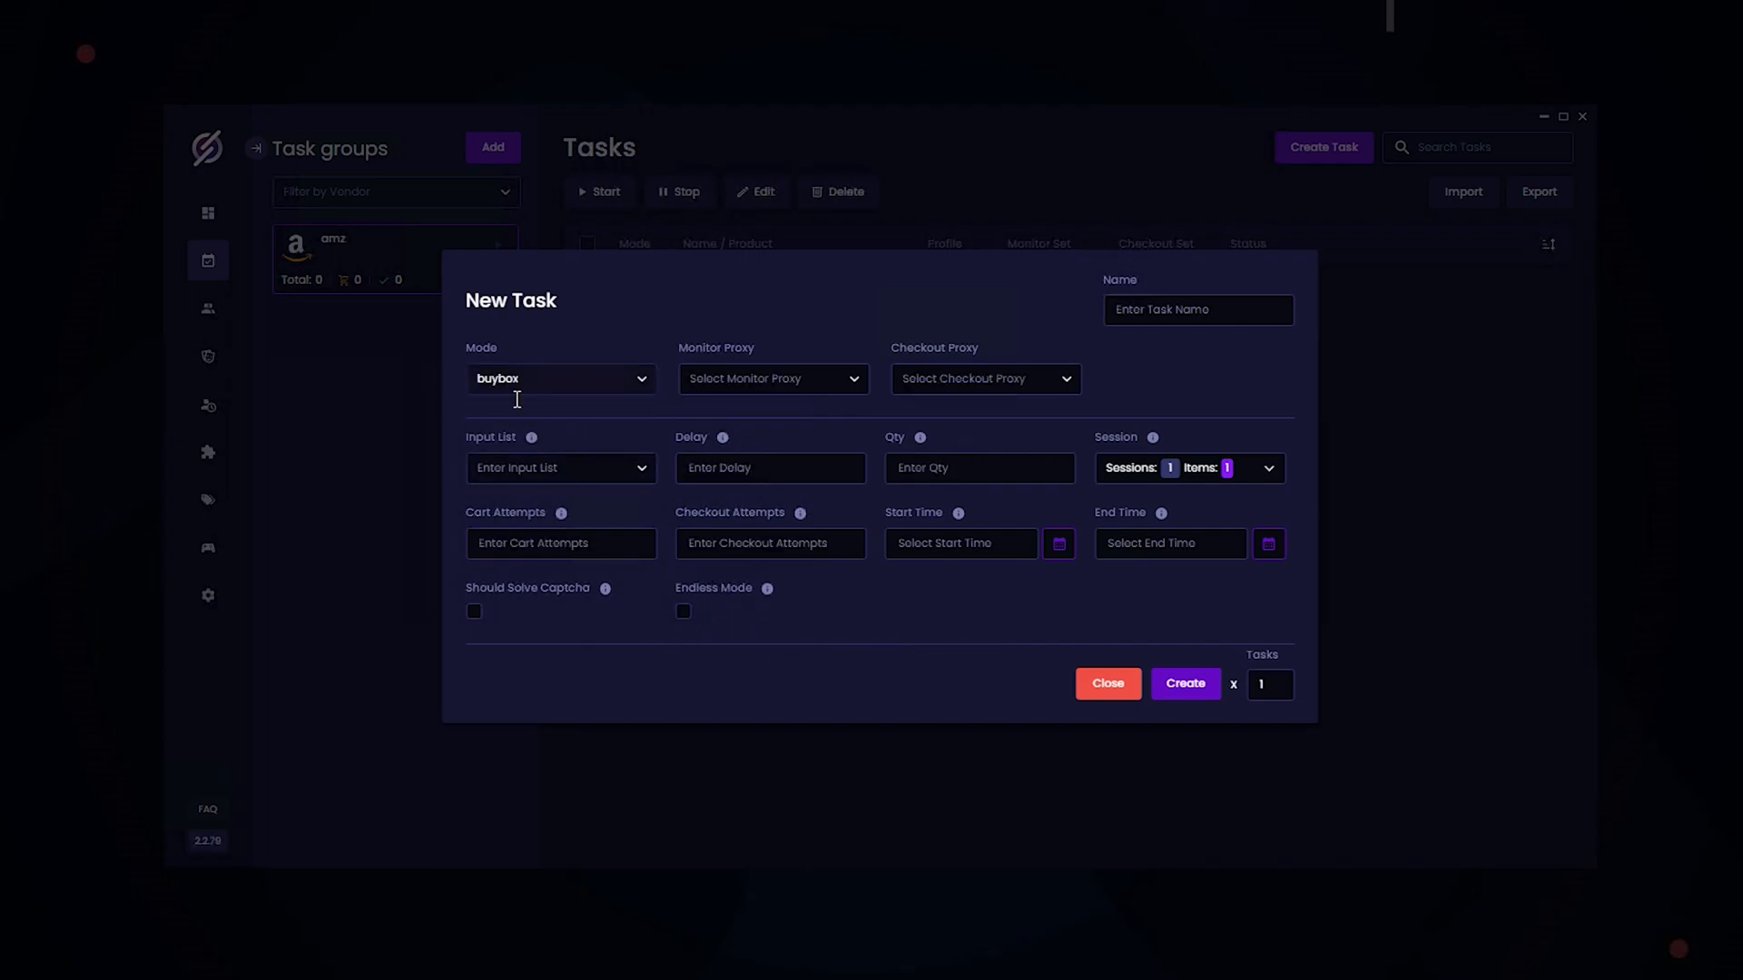
Step: Keep buybox mode and set Nocturnal ISPs for both monitor and checkout proxies
{"action": "left_click", "coordinate": [538, 386]}
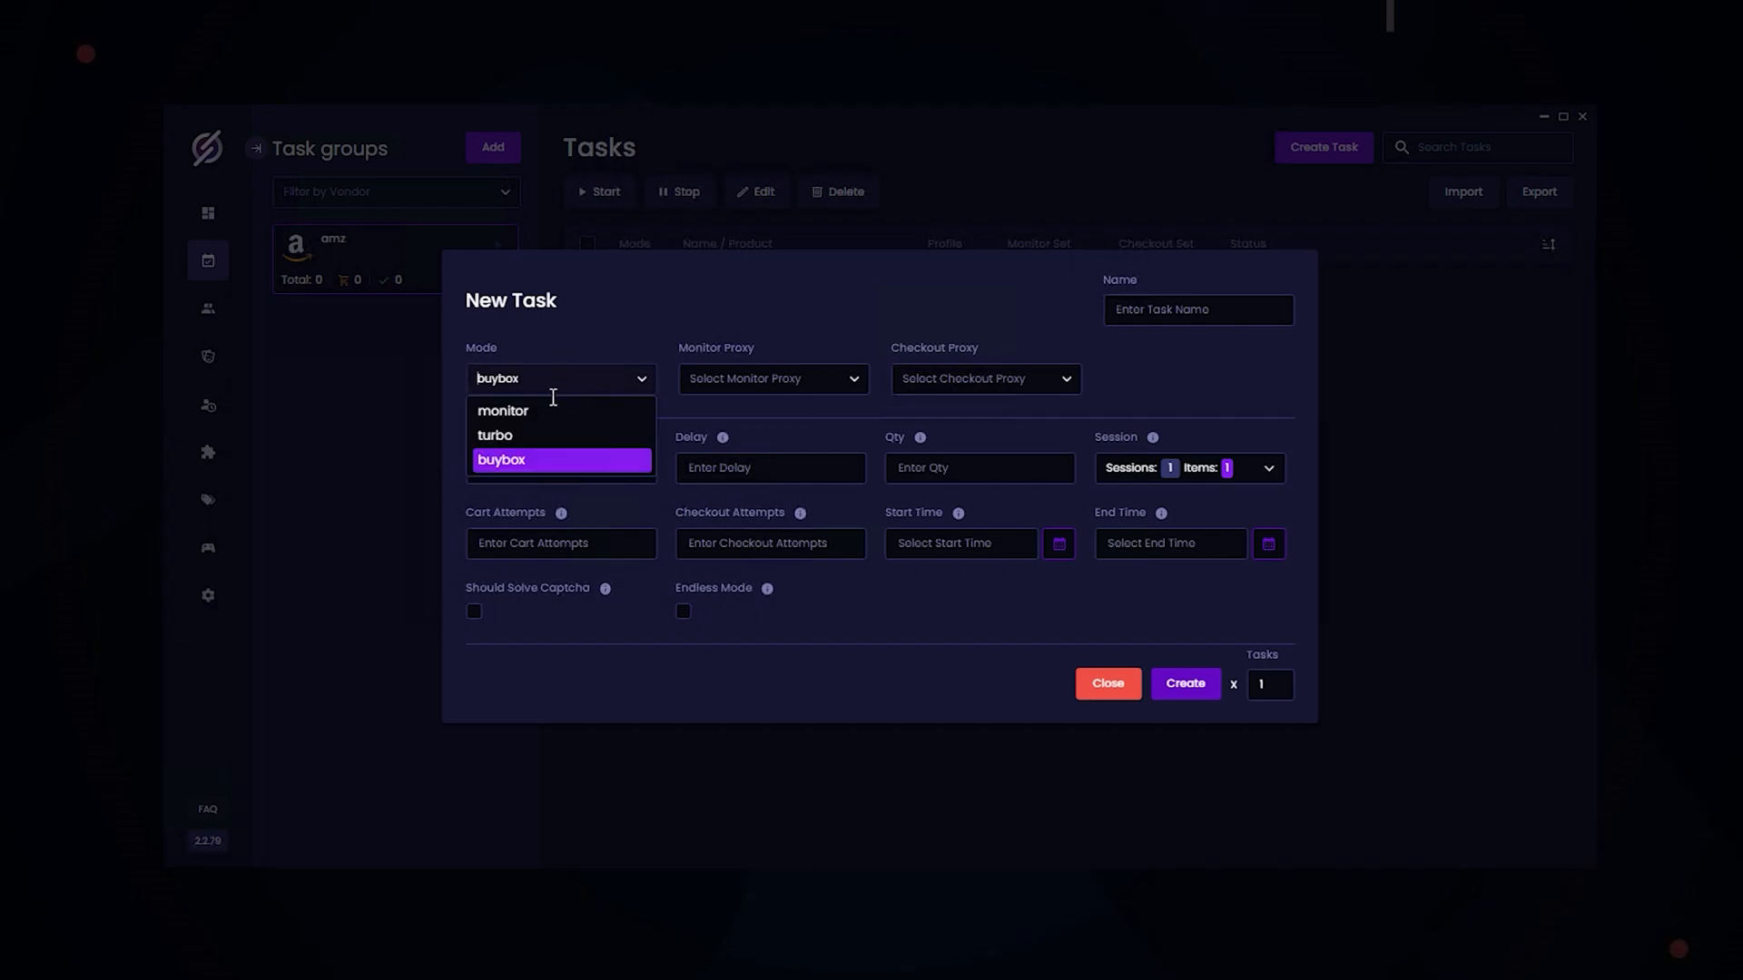
{"action": "left_click", "coordinate": [595, 317]}
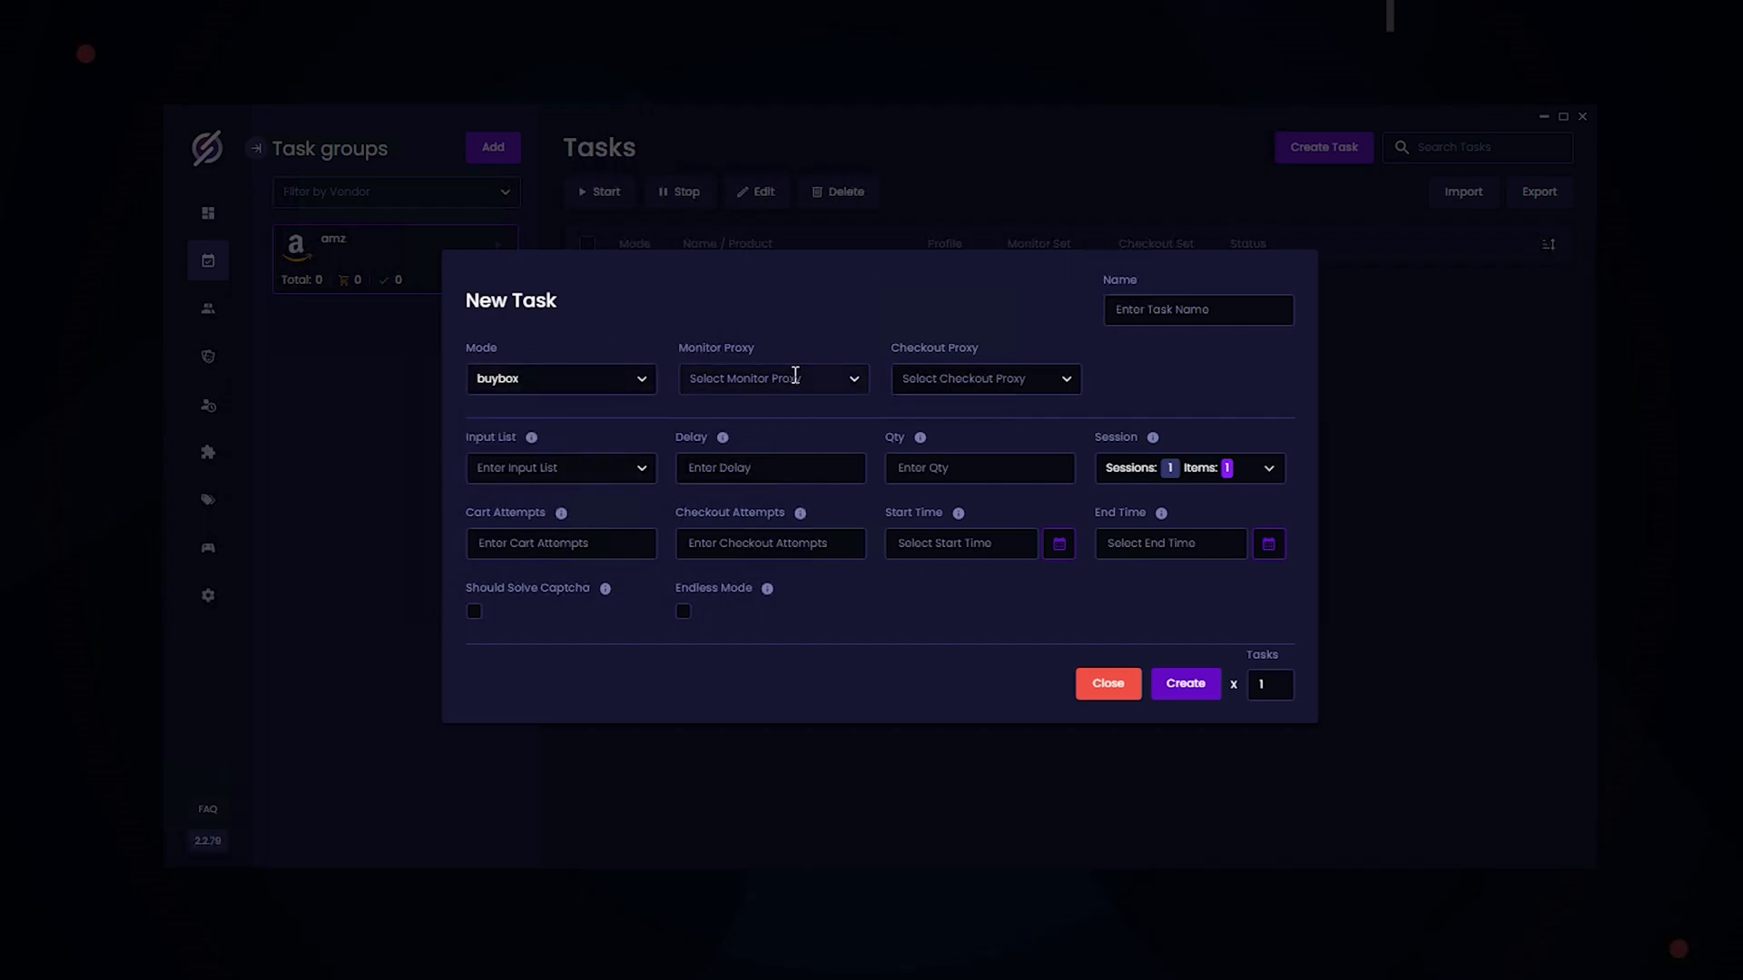
{"action": "left_click", "coordinate": [792, 378]}
{"action": "left_click", "coordinate": [796, 438]}
{"action": "left_click", "coordinate": [986, 391]}
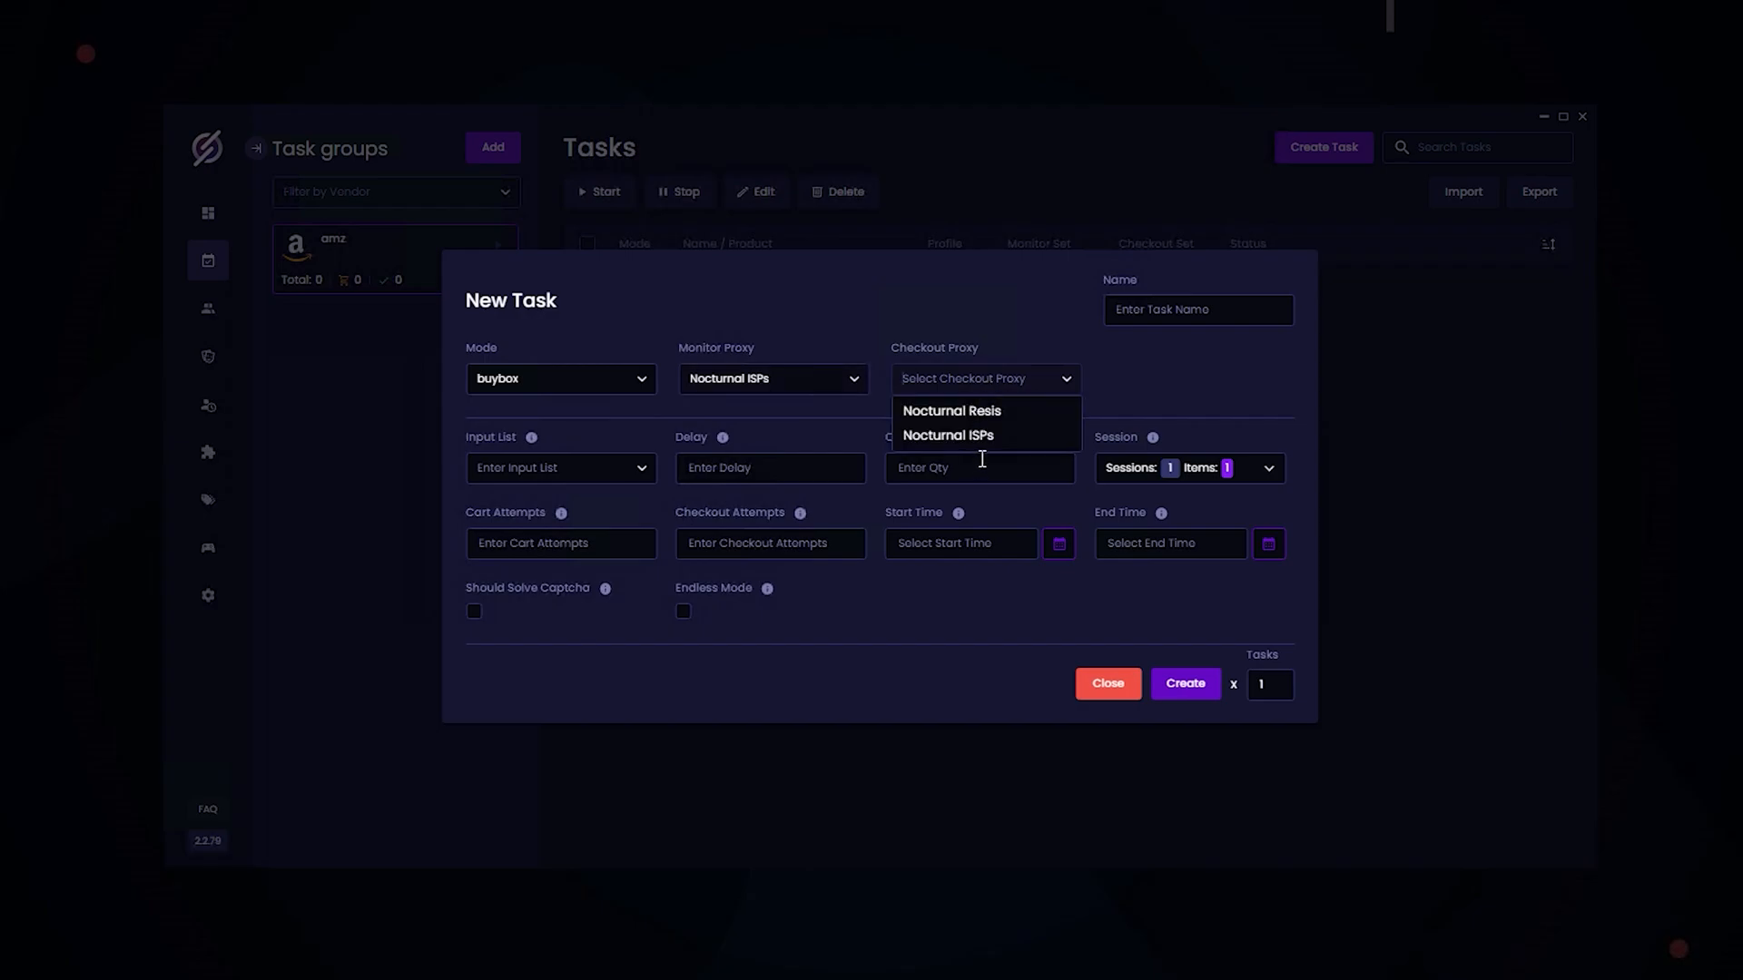
{"action": "left_click", "coordinate": [983, 438]}
Step: Choose the PS5 Amazon input list with delay 3500 and quantity 1, leaving sessions unchanged
{"action": "left_click", "coordinate": [558, 467]}
{"action": "scroll", "coordinate": [559, 573], "scroll_direction": "down", "scroll_amount": 3}
{"action": "scroll", "coordinate": [560, 574], "scroll_direction": "down", "scroll_amount": 3}
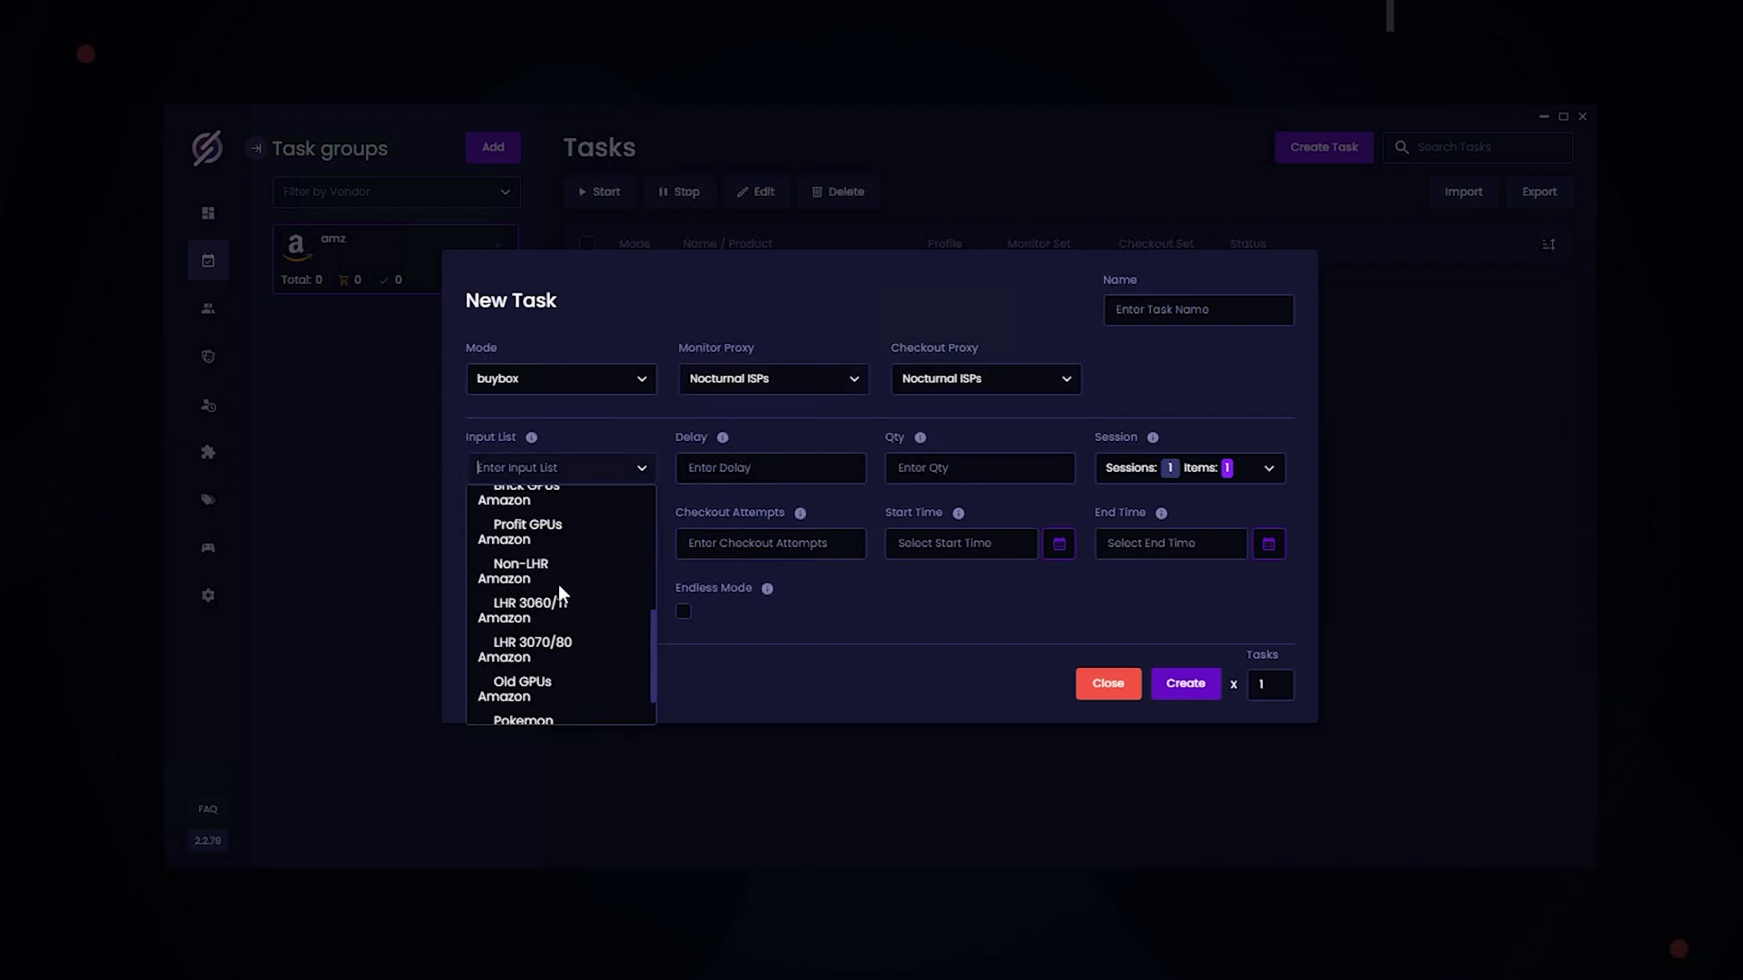
{"action": "scroll", "coordinate": [550, 529], "scroll_direction": "up", "scroll_amount": 2}
{"action": "left_click", "coordinate": [558, 570]}
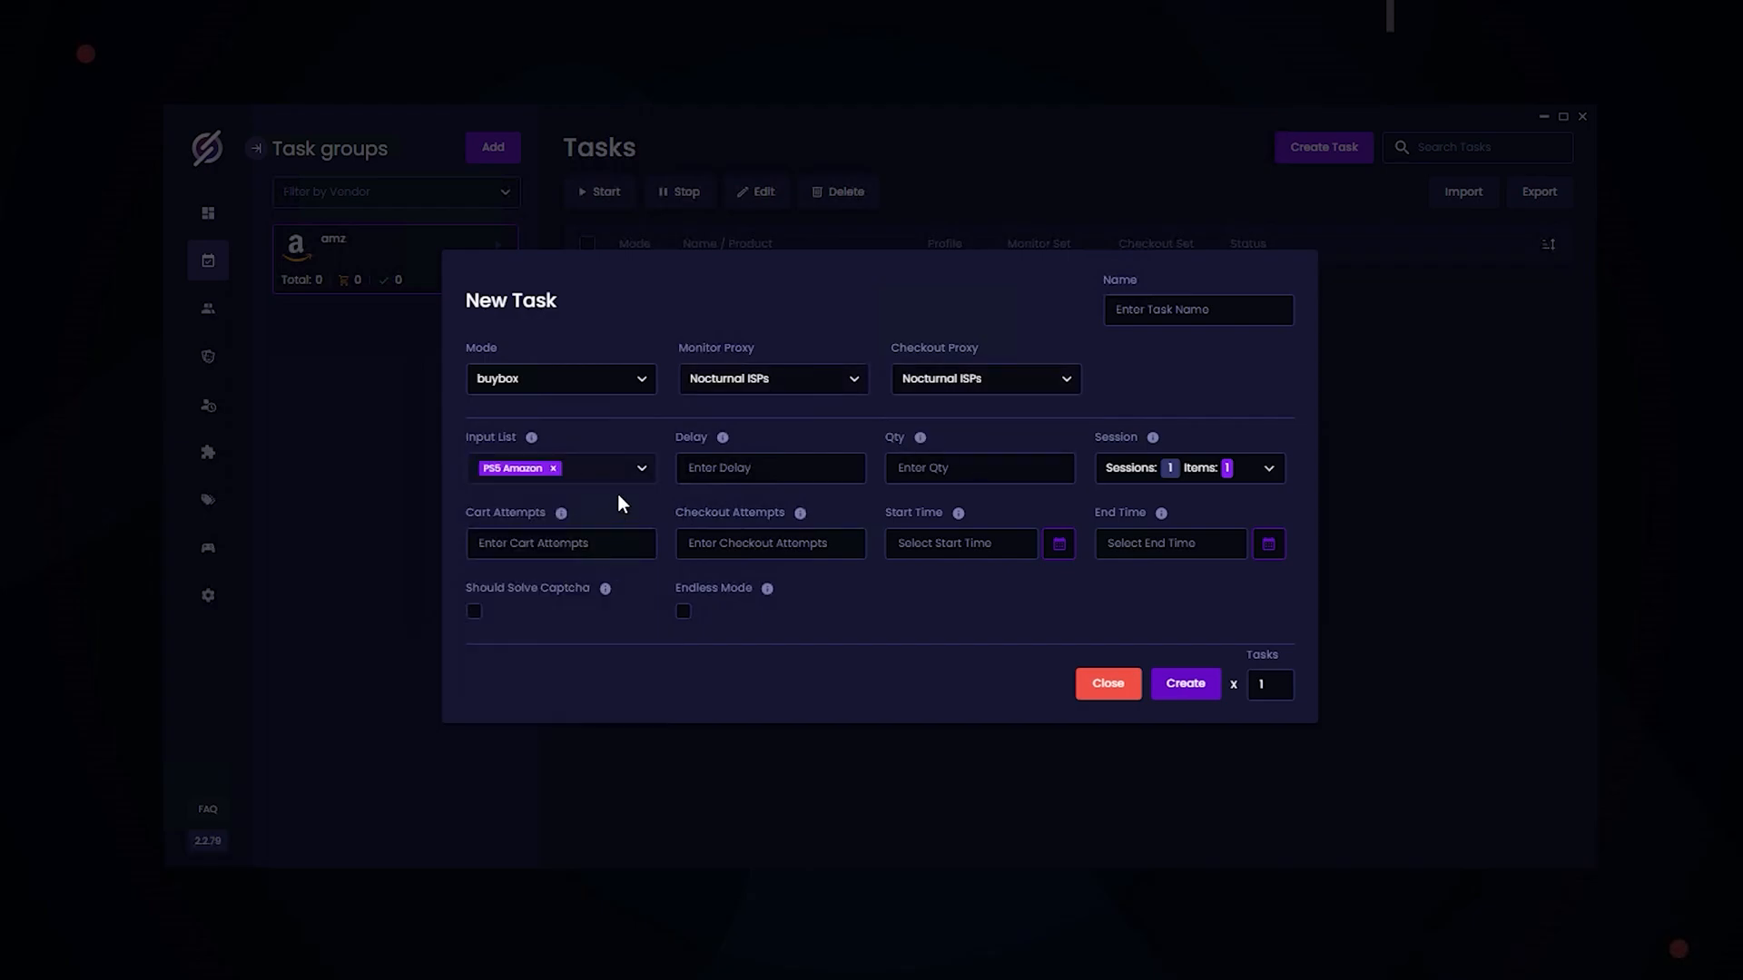
{"action": "left_click", "coordinate": [783, 476]}
{"action": "type", "text": "3500"}
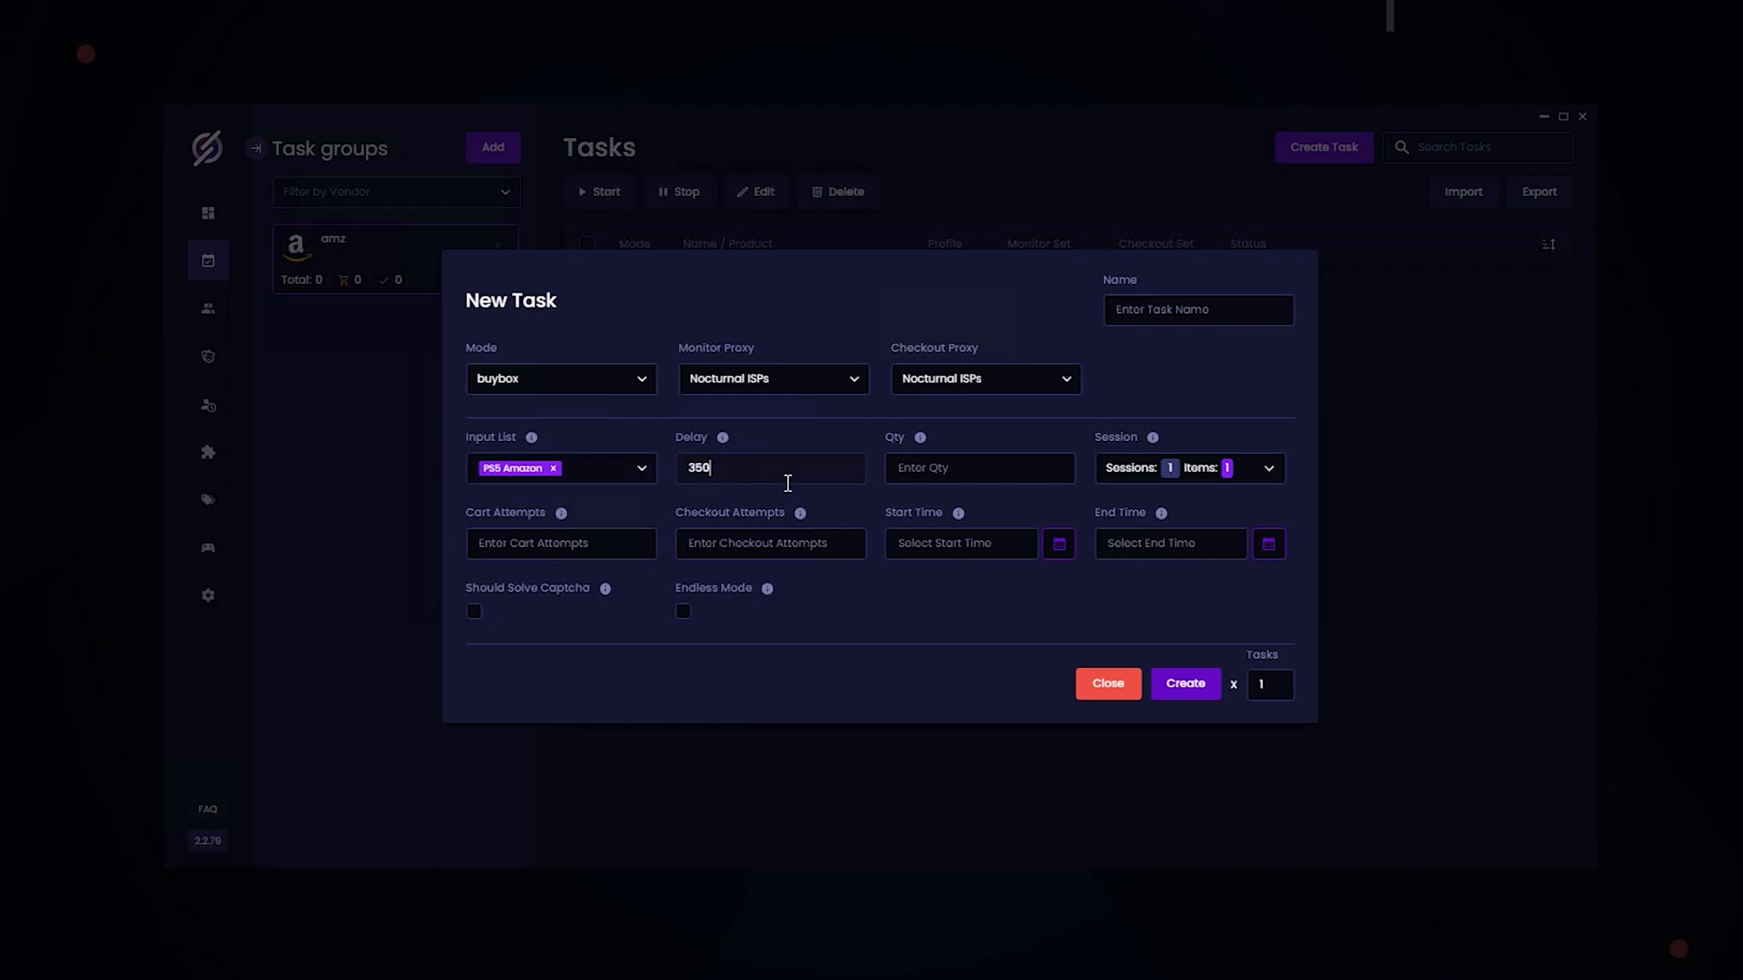
{"action": "left_click", "coordinate": [976, 474]}
{"action": "type", "text": "1"}
{"action": "left_click", "coordinate": [1225, 476]}
{"action": "left_click", "coordinate": [1213, 423]}
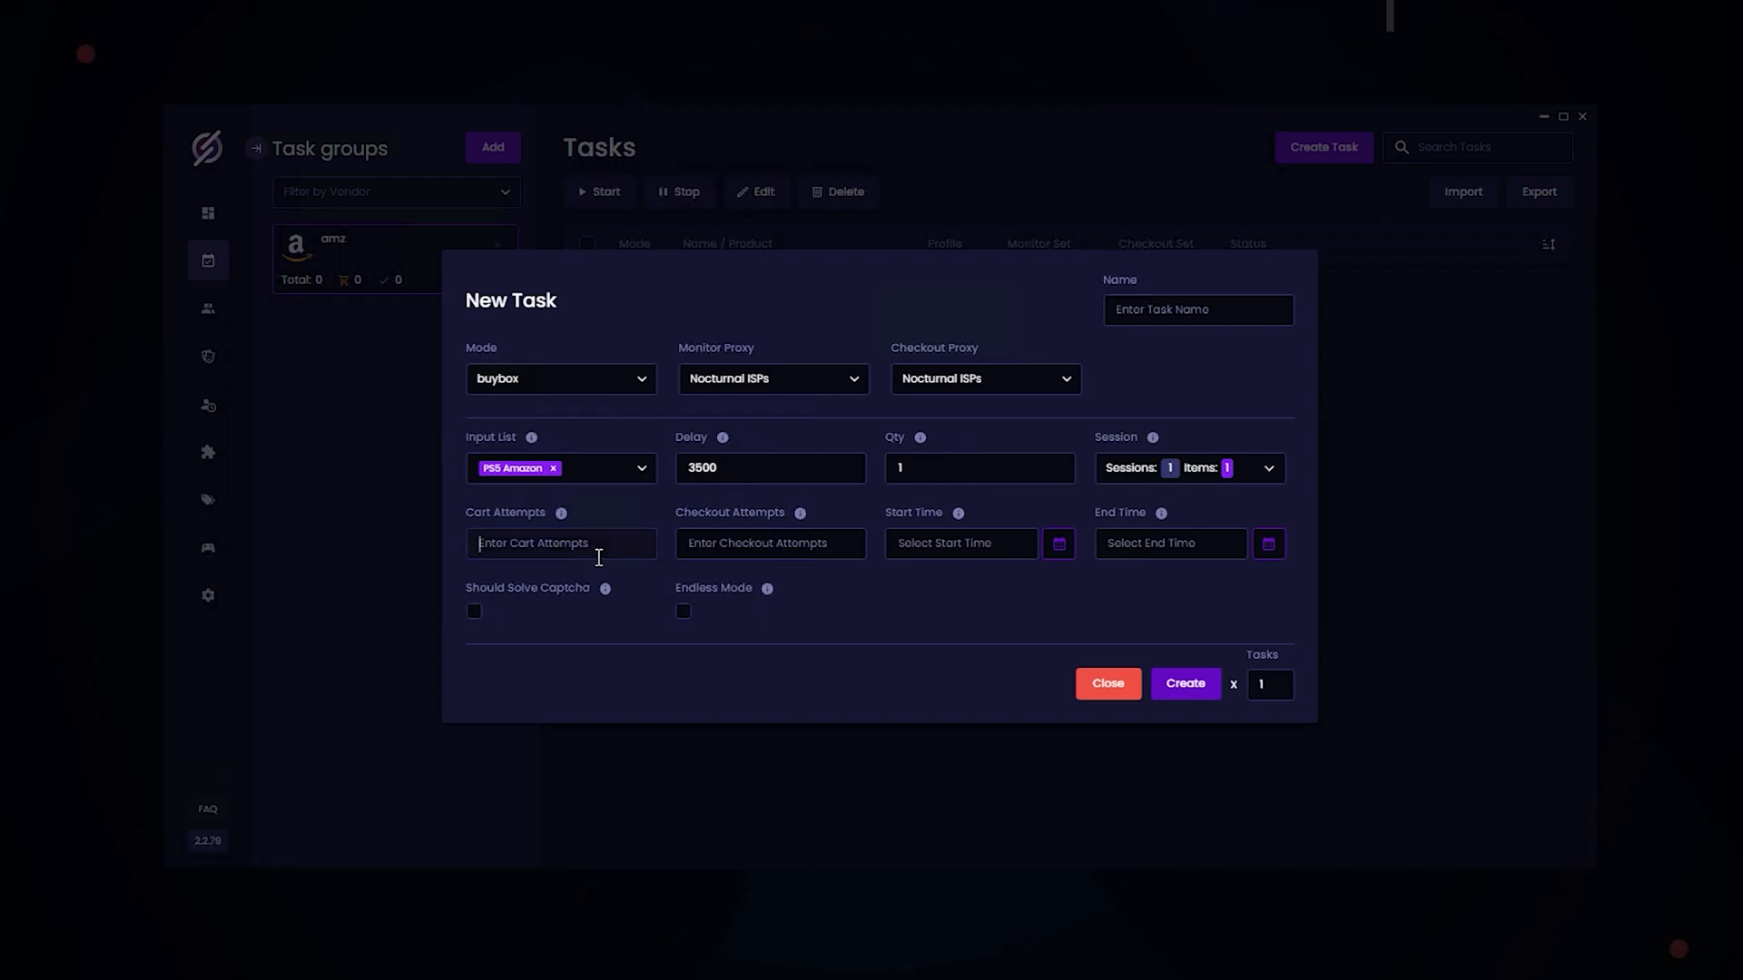
Step: Set cart and checkout attempts to 10, glance over the product lists, and dismiss the form without creating a task
{"action": "left_click", "coordinate": [599, 545]}
{"action": "type", "text": "10"}
{"action": "left_click", "coordinate": [797, 552]}
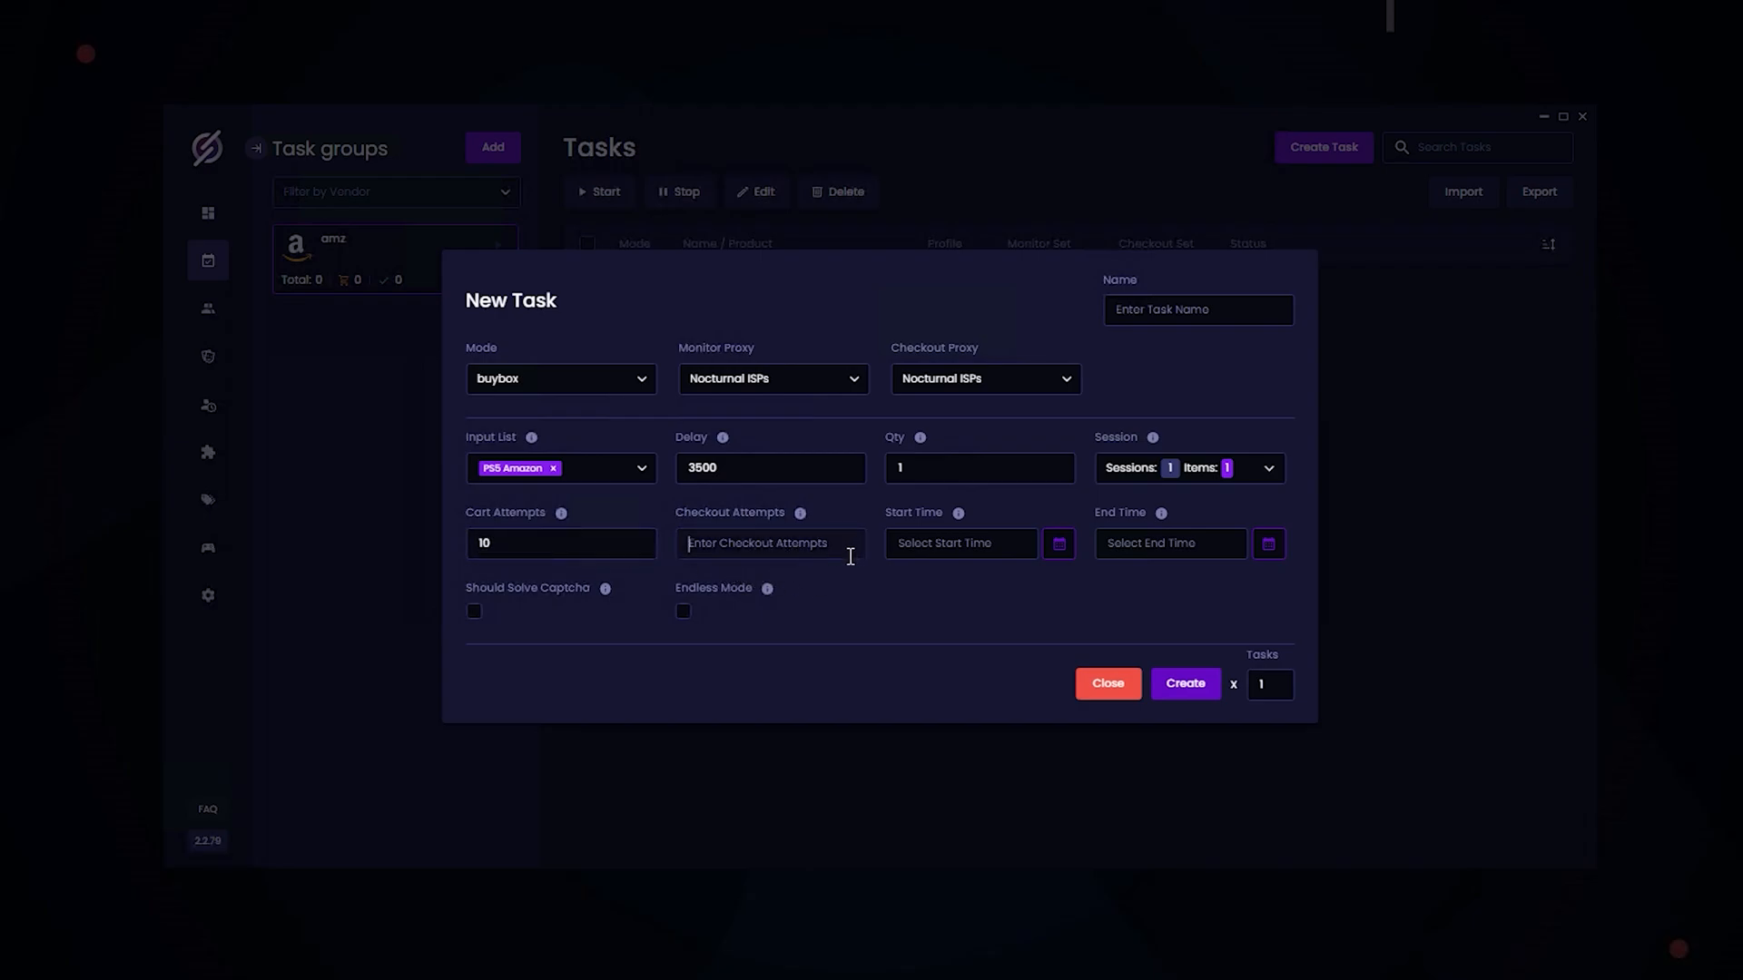
{"action": "type", "text": "10"}
{"action": "left_click", "coordinate": [560, 467]}
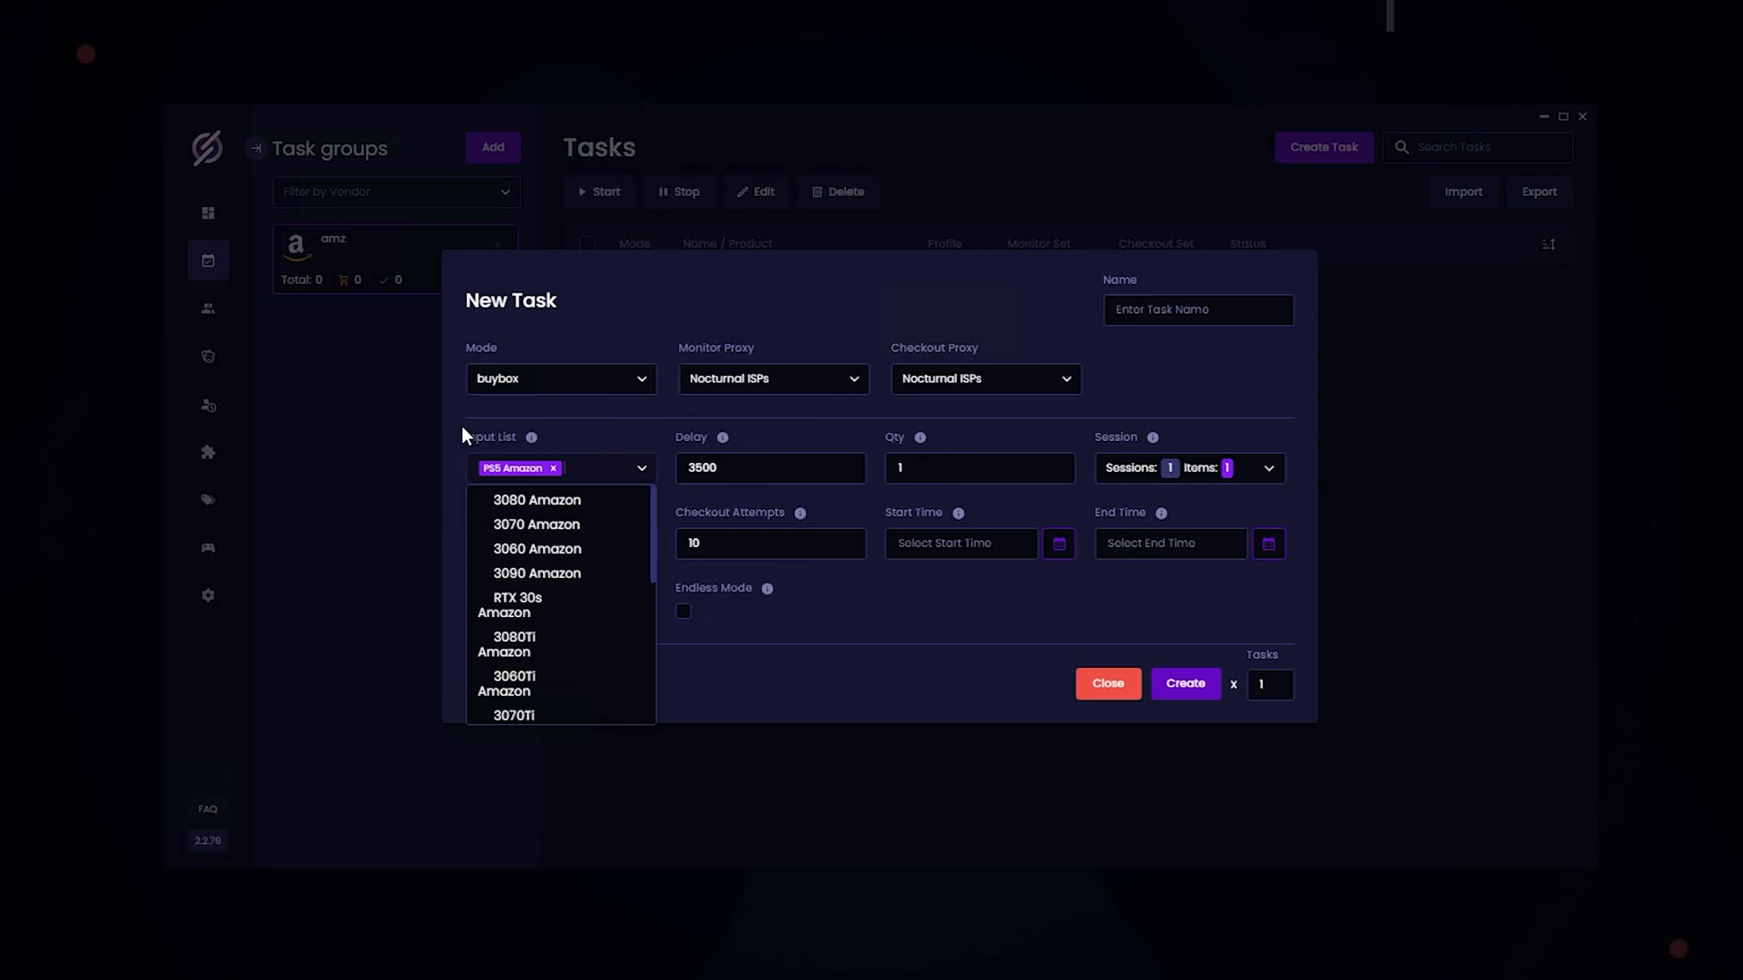
{"action": "left_click", "coordinate": [896, 678]}
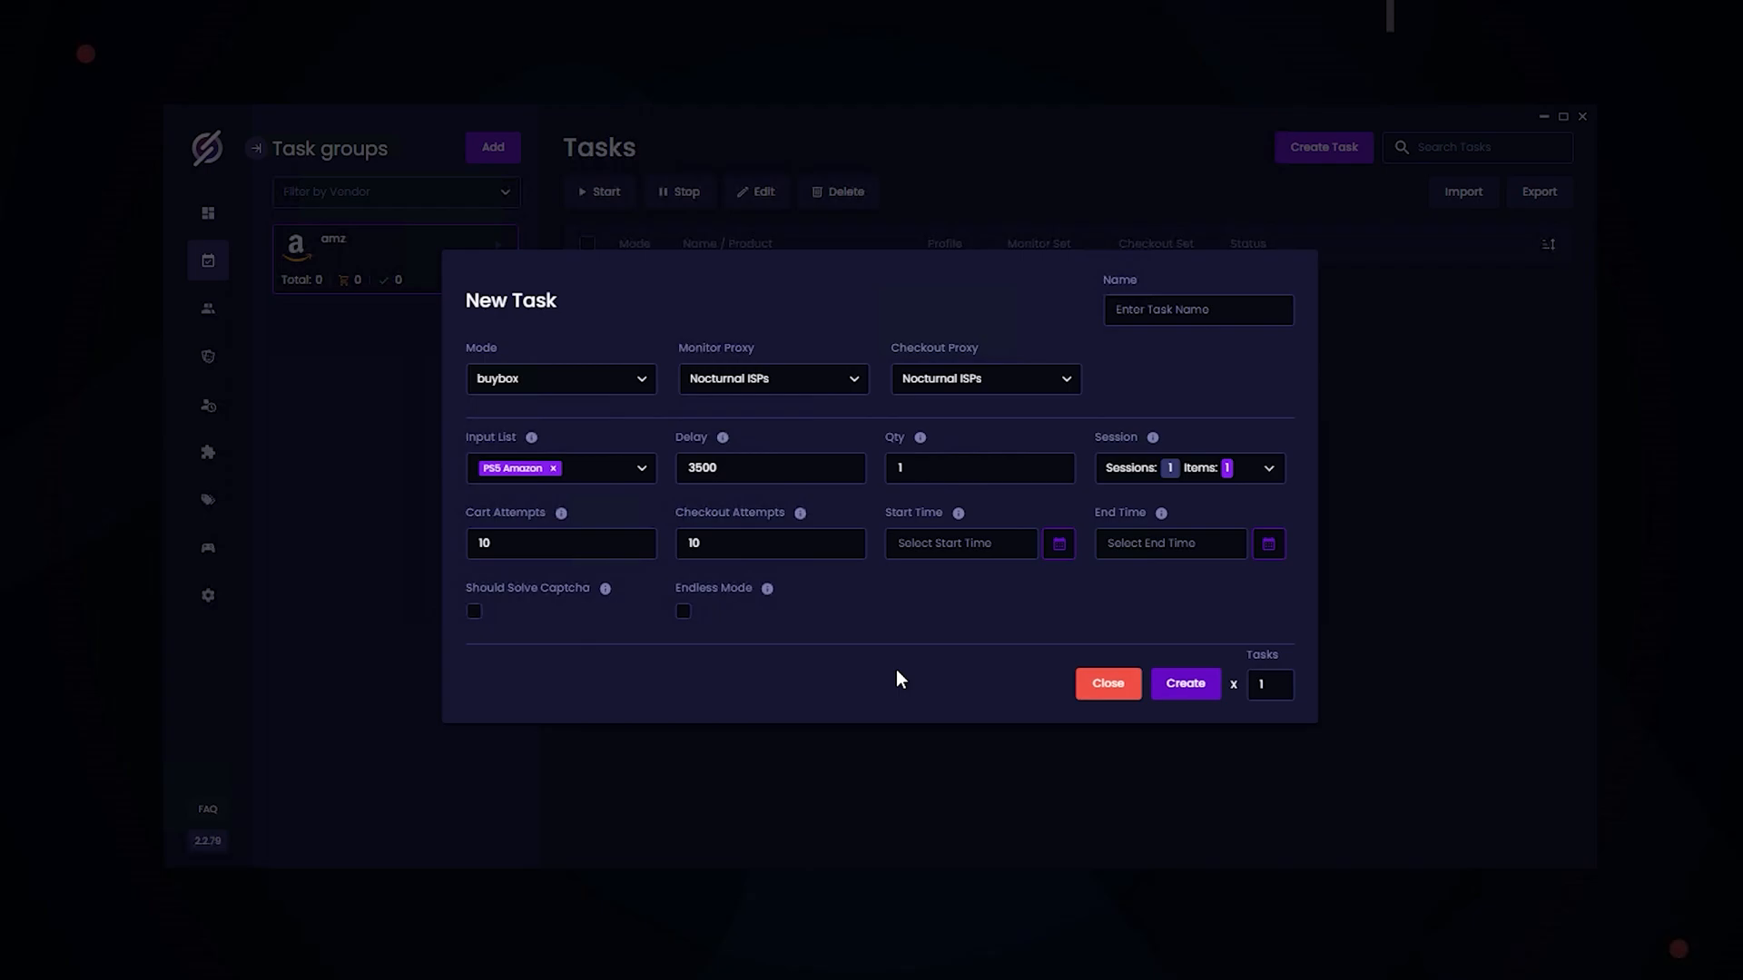
{"action": "key", "text": "Escape"}
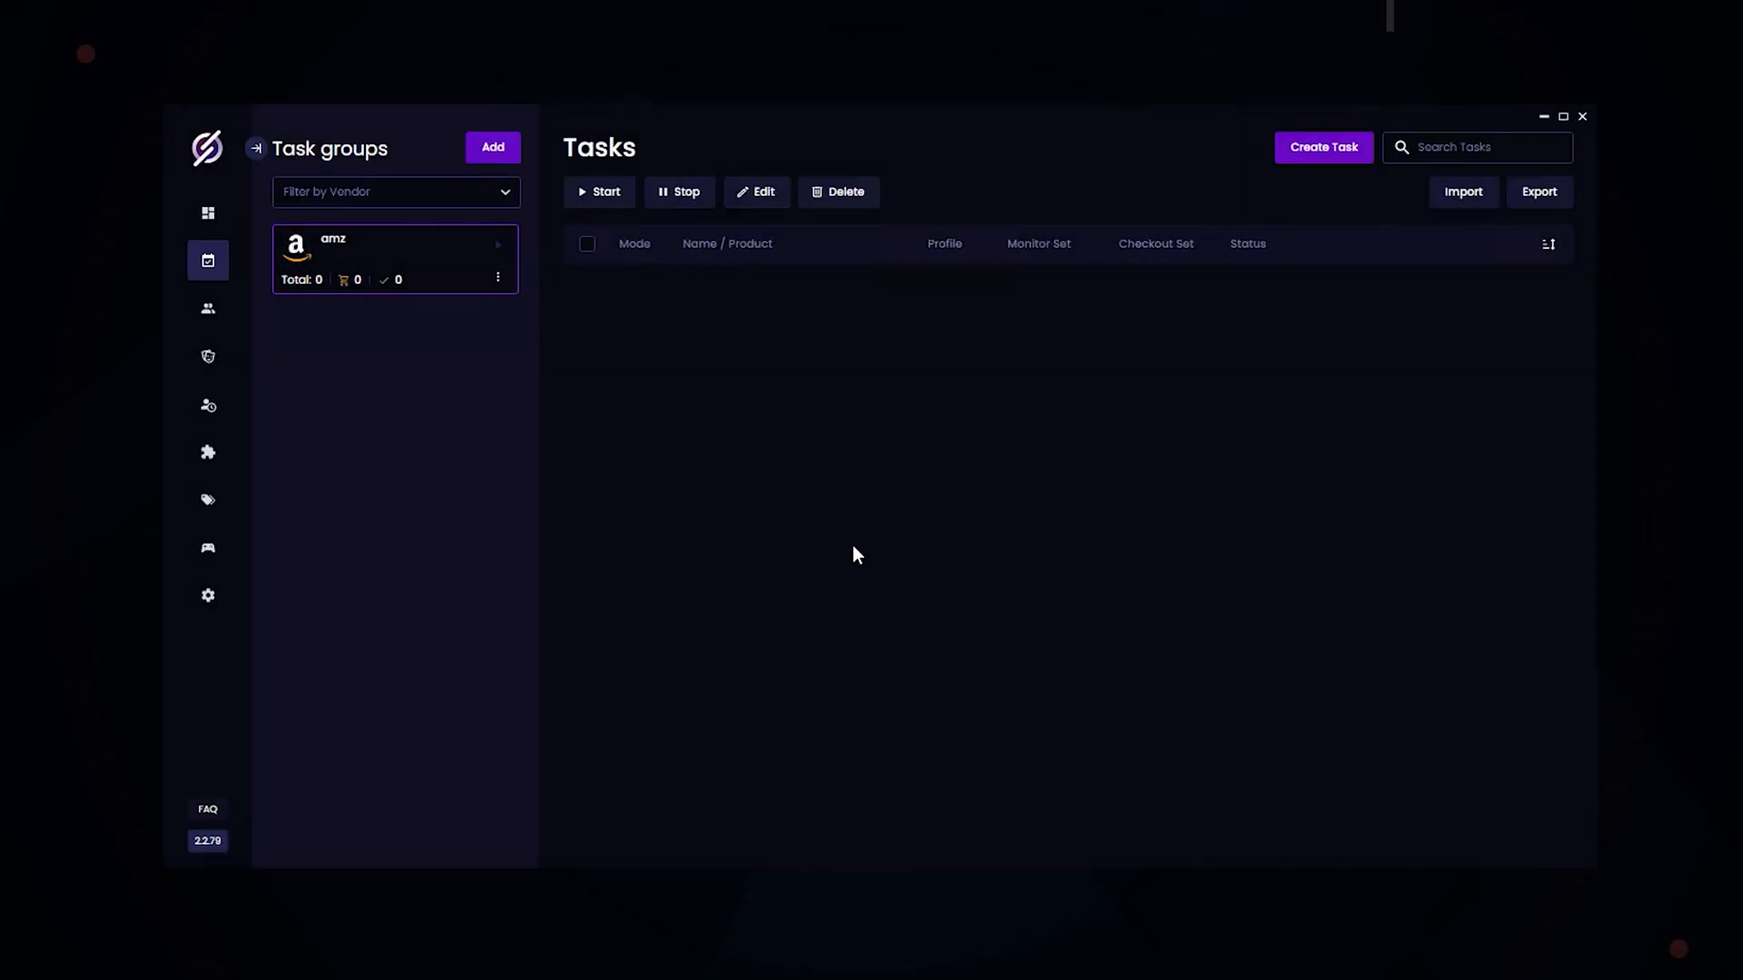